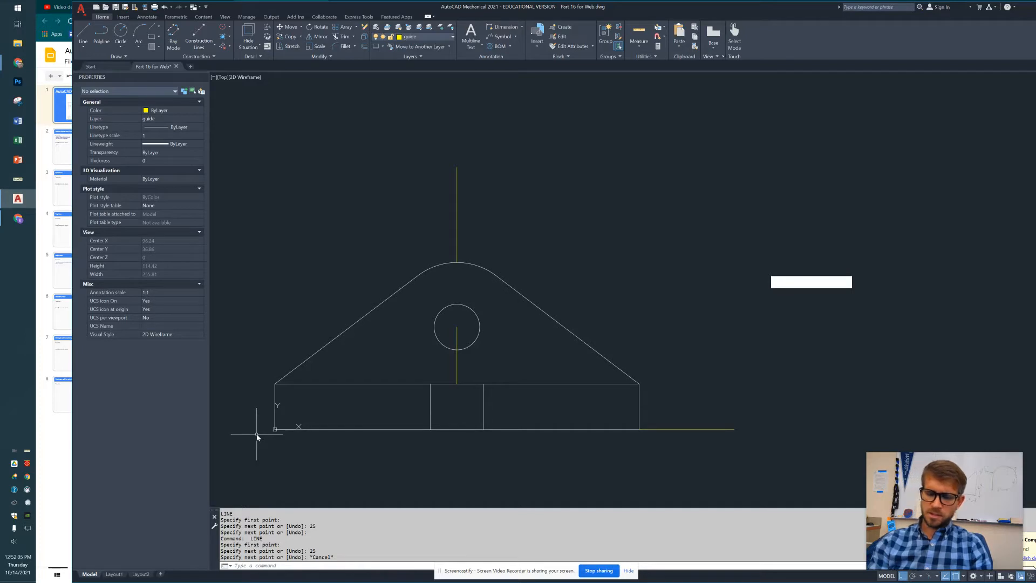
Step: Copy the base's bottom edge lines from their midpoint to the upper end of the vertical guide line, and delete the copied middle segment
text(co)
key(space)
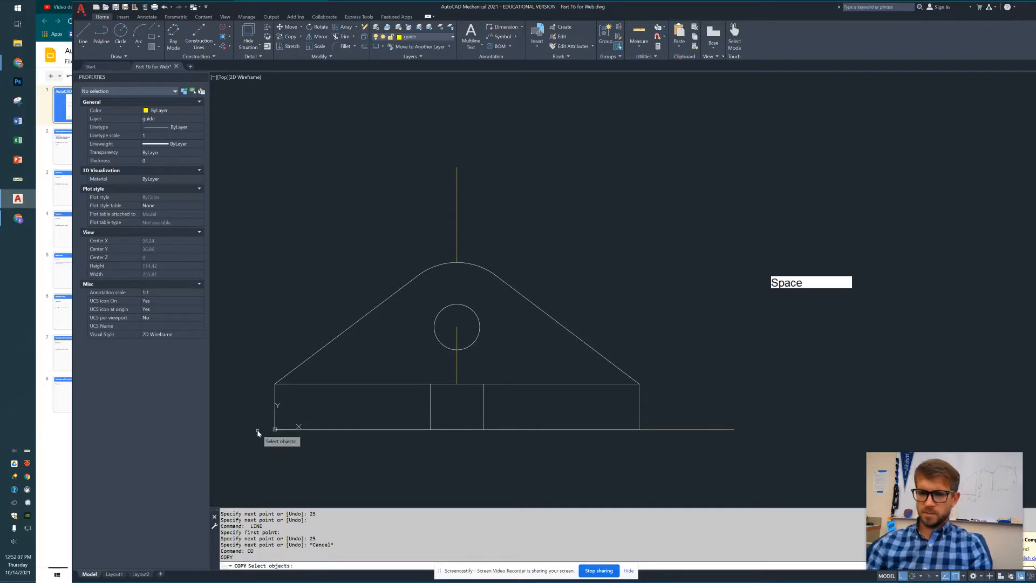
click(249, 416)
click(645, 451)
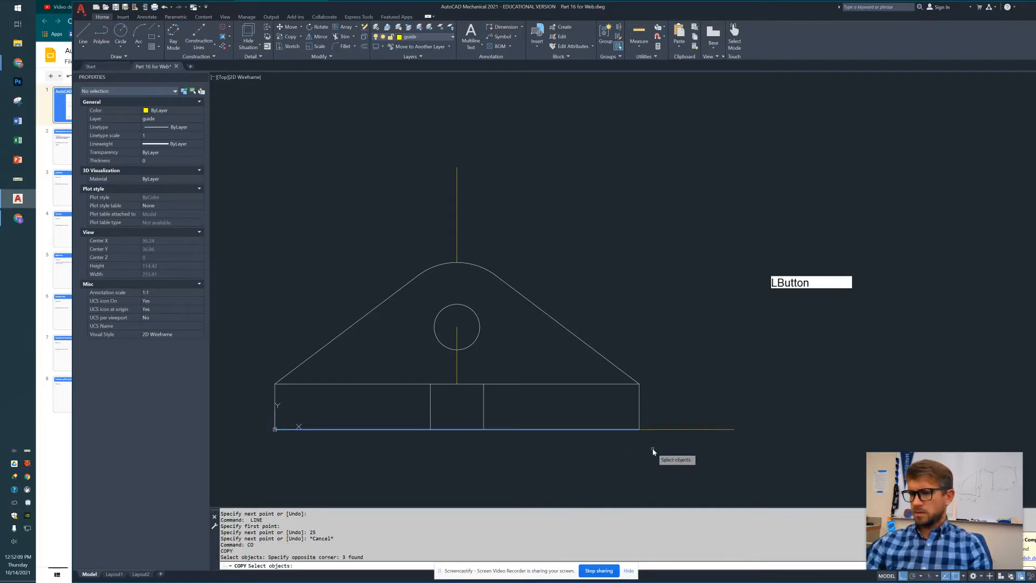
key(space)
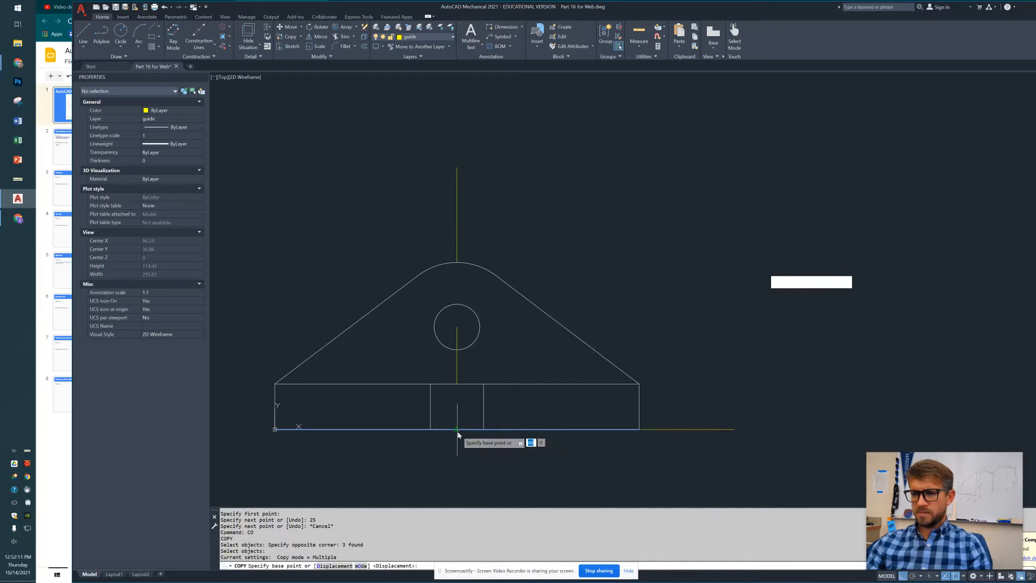
click(458, 430)
click(457, 168)
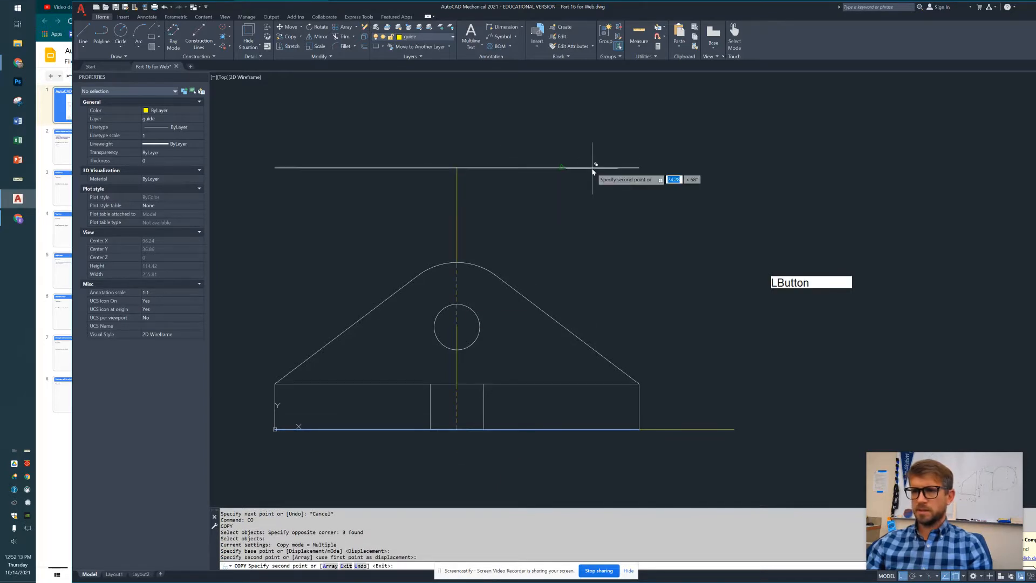
key(Escape)
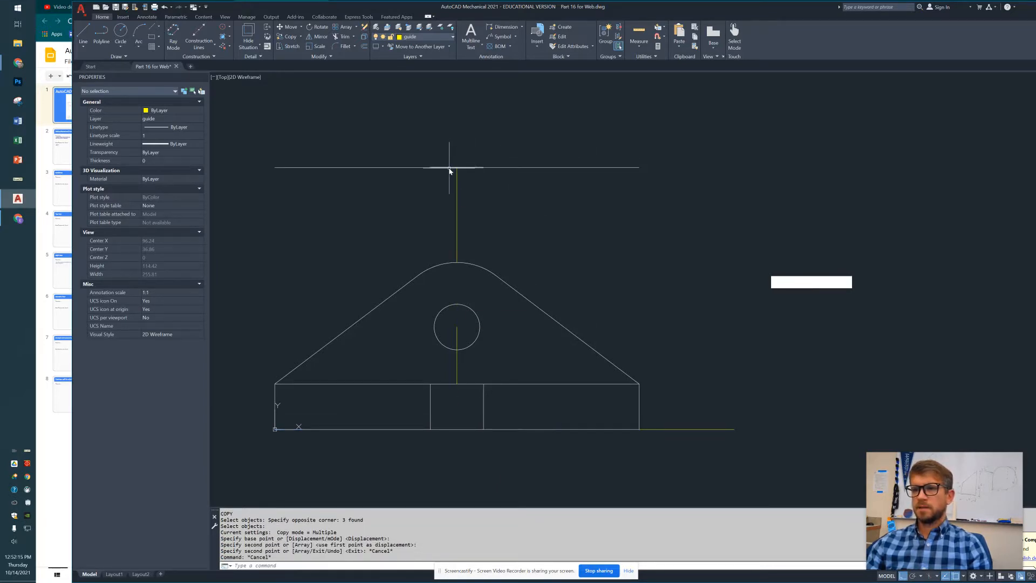
click(450, 167)
key(Delete)
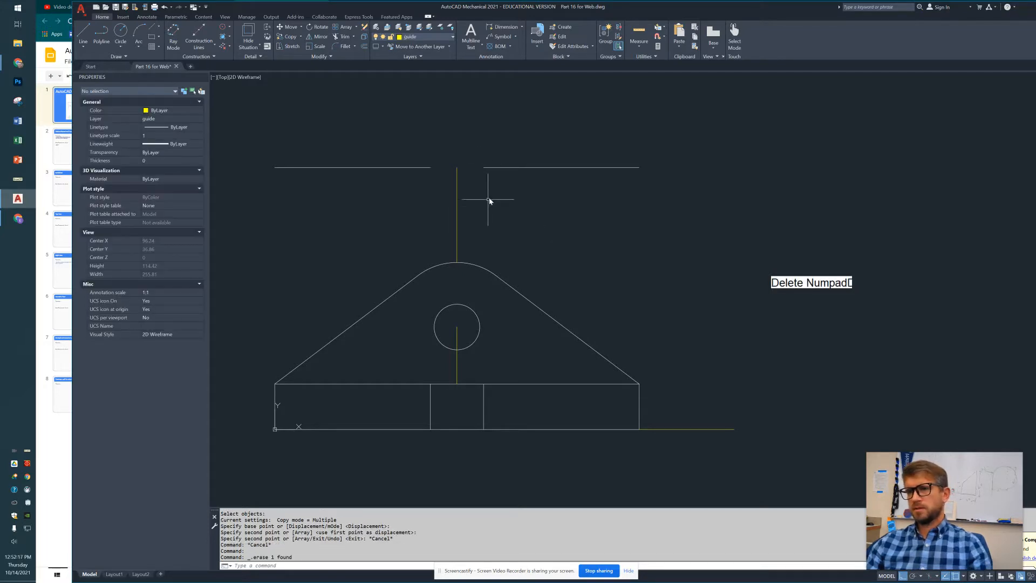
Step: Switch to the AutoCAD - Part 16 slides, examine the slot dimensions in the top view, and return to the drawing
middle_drag(488, 201, 491, 232)
key(super+Tab)
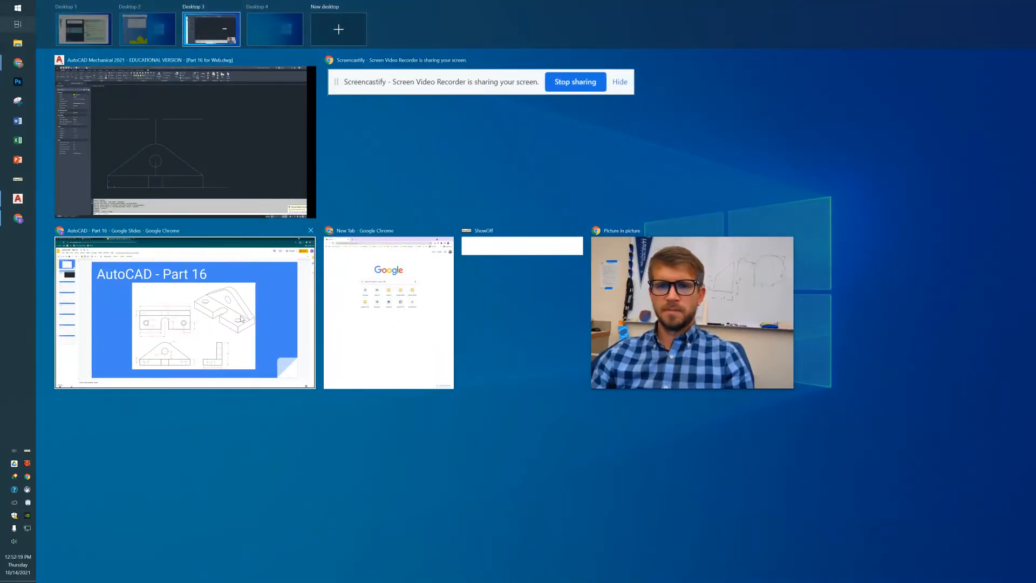
click(290, 317)
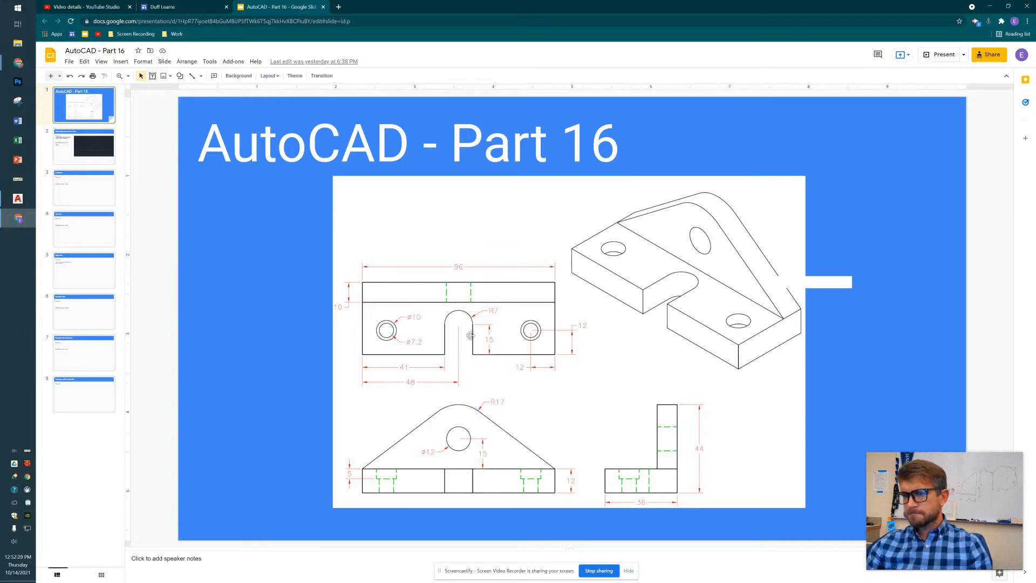
key(alt+Tab)
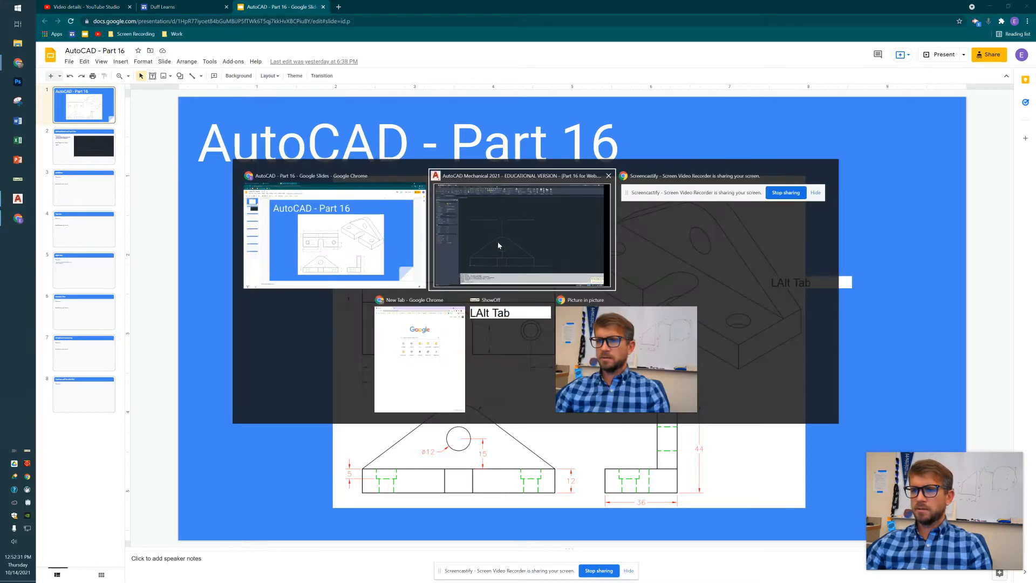
text(l)
key(space)
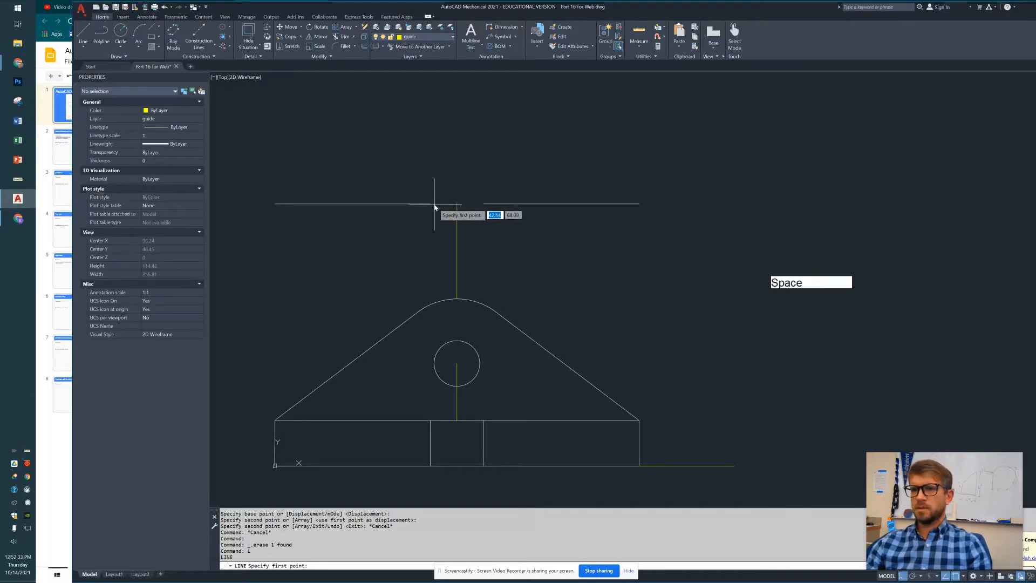
click(430, 203)
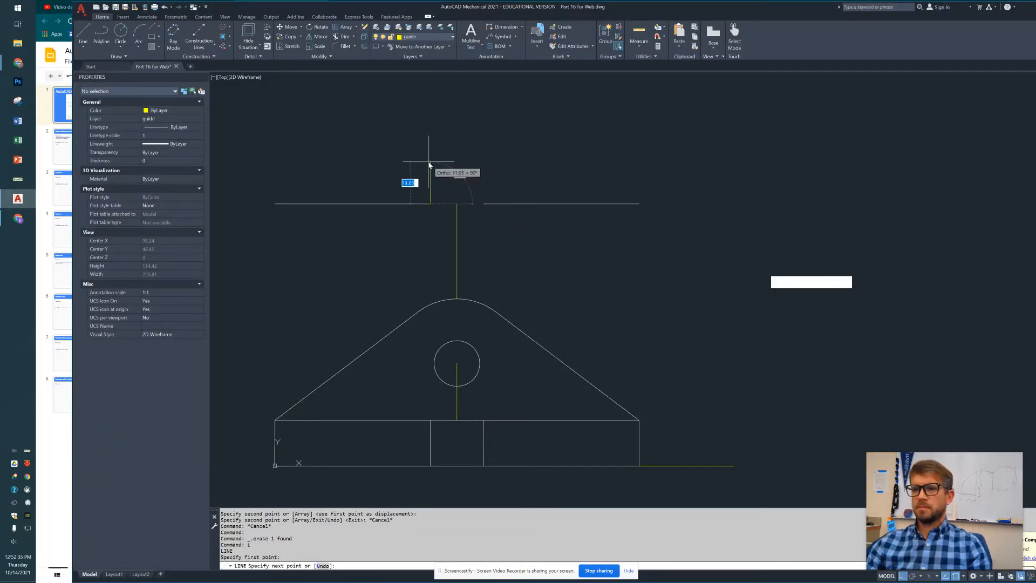
key(Escape)
Step: Make layer 0 current and draw the slot outline at the gap in the copied edge: 15 up, 14 across, and down to the opposite edge end
click(419, 40)
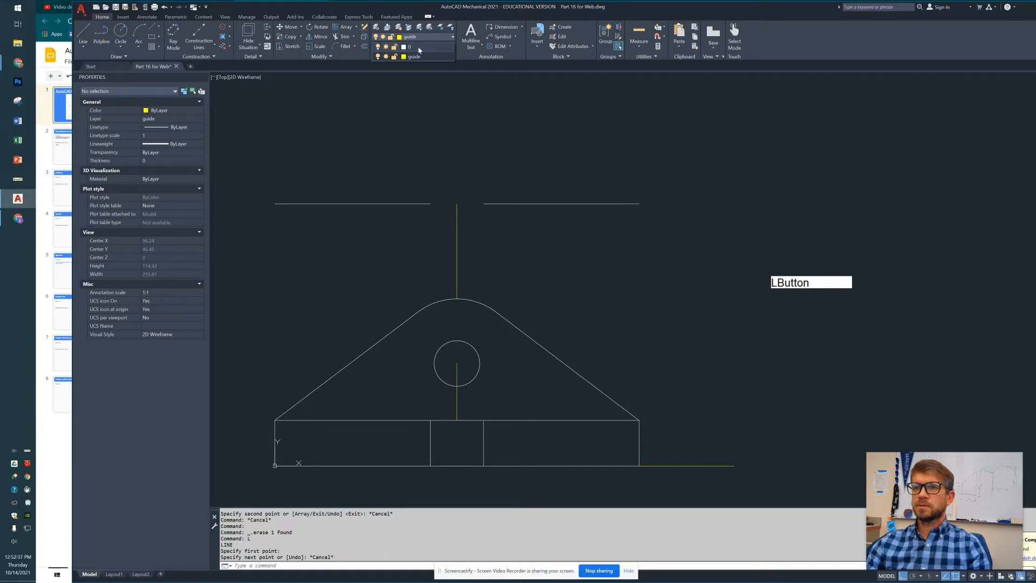
click(416, 46)
text(l)
key(space)
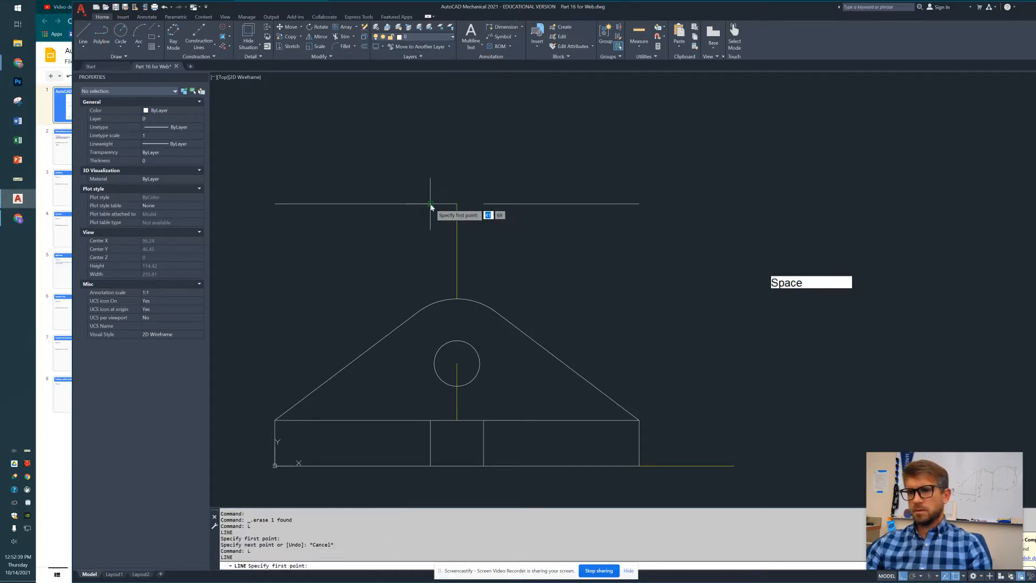
click(430, 203)
text(15)
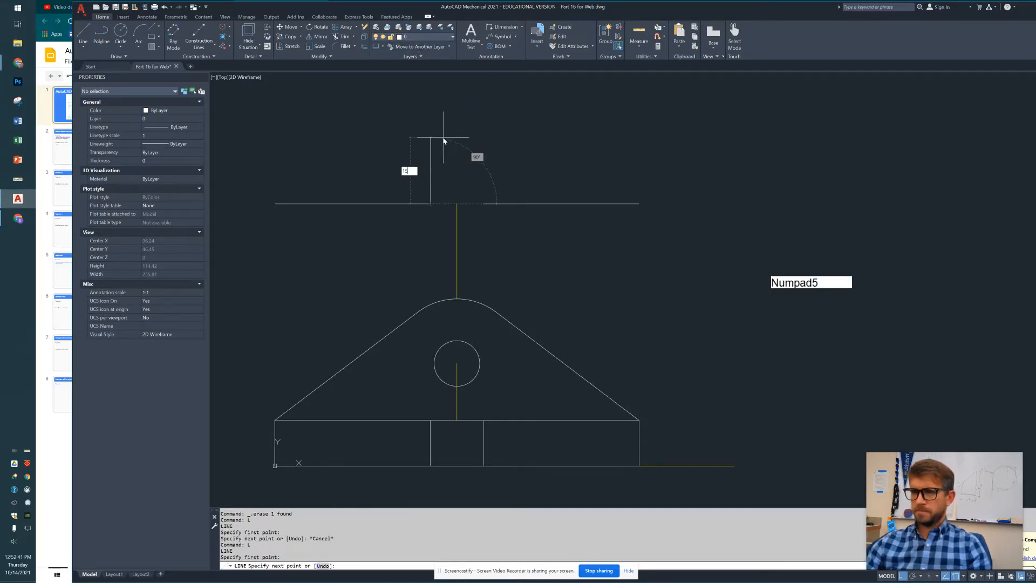
key(Return)
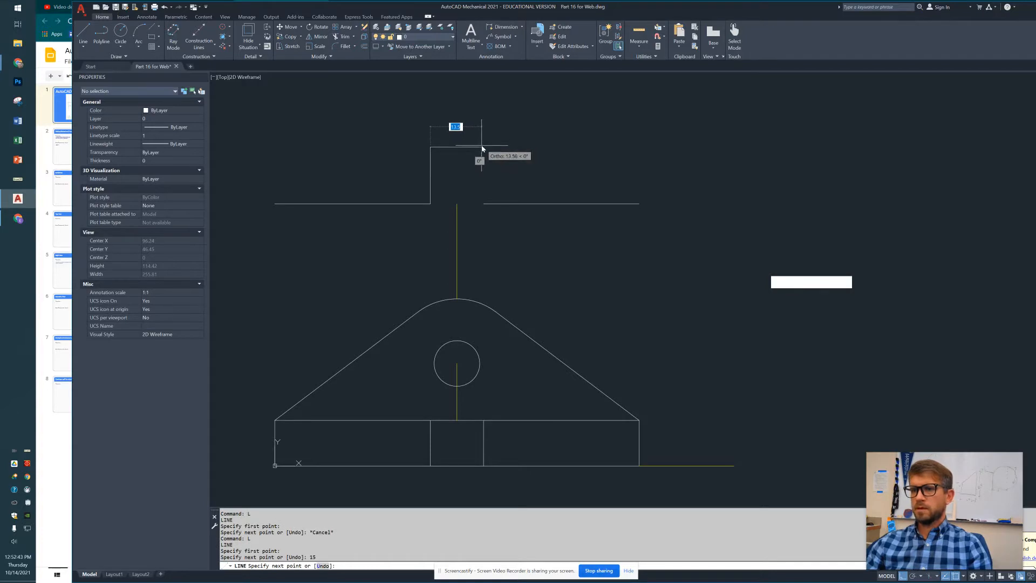
key(Return)
key(alt+Tab)
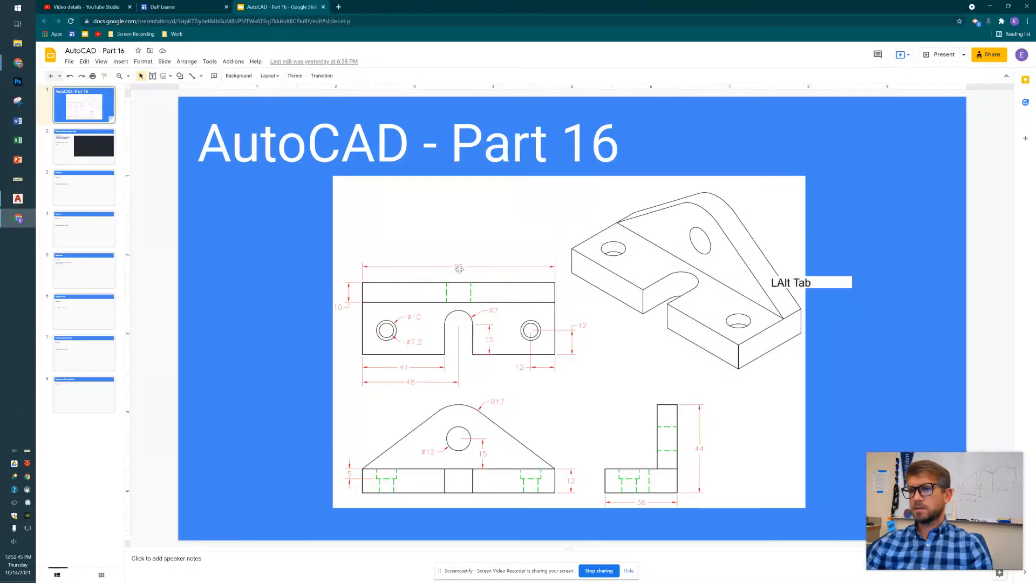
key(alt+Tab)
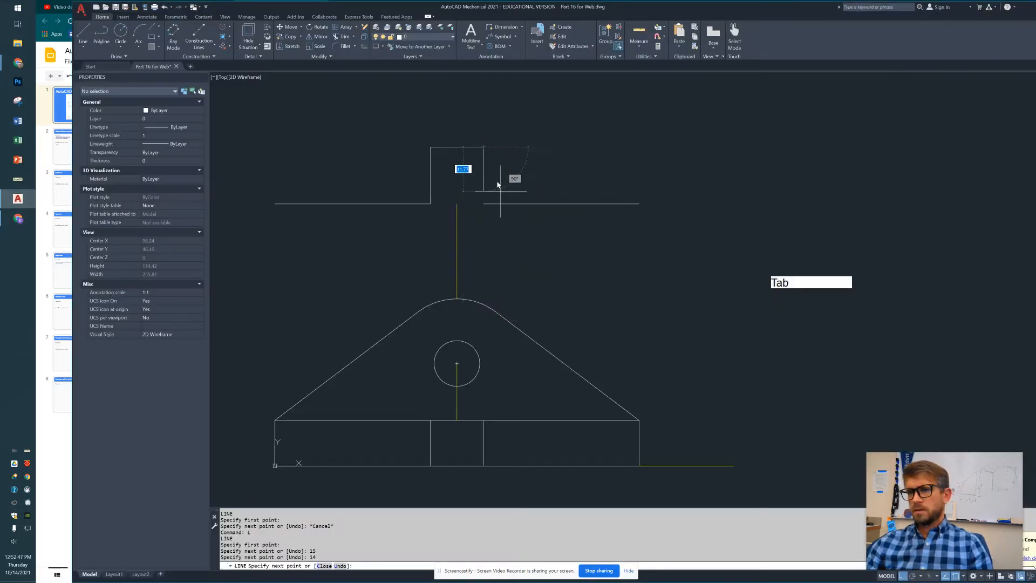
click(484, 204)
key(Escape)
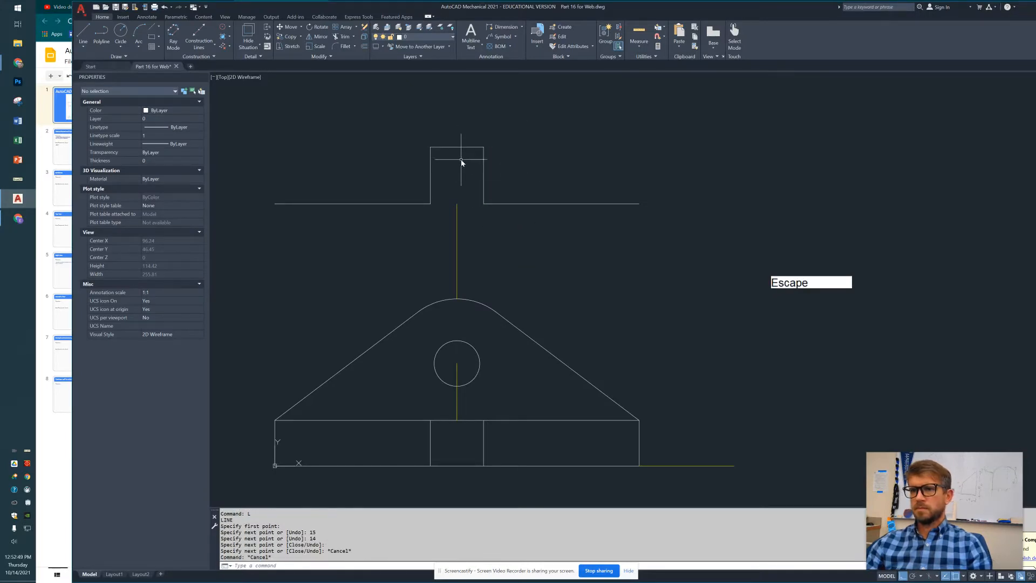
Step: Move the slot outline's top line to the guide layer and make guide the current layer
click(462, 147)
click(465, 88)
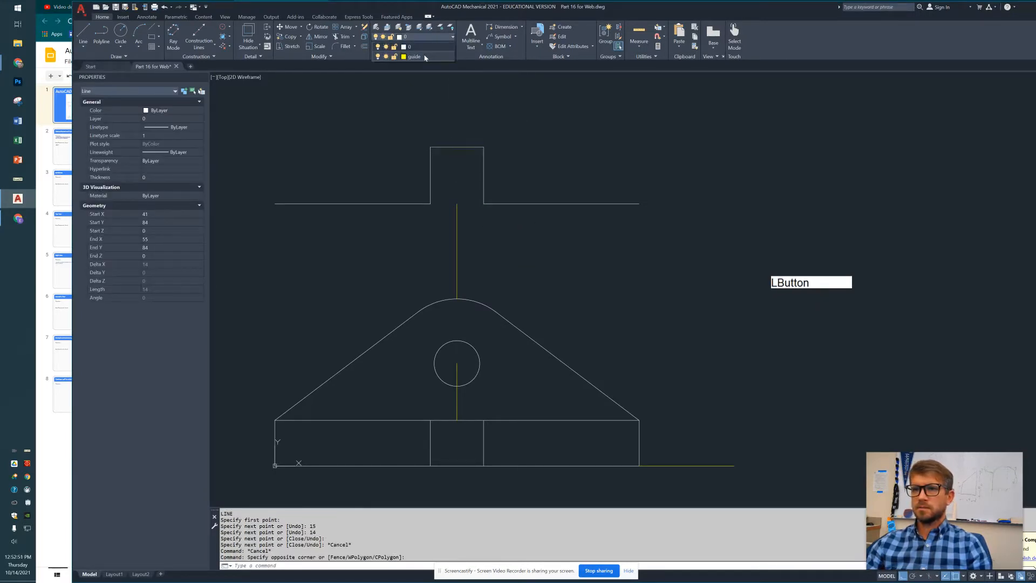
key(Escape)
key(Escape)
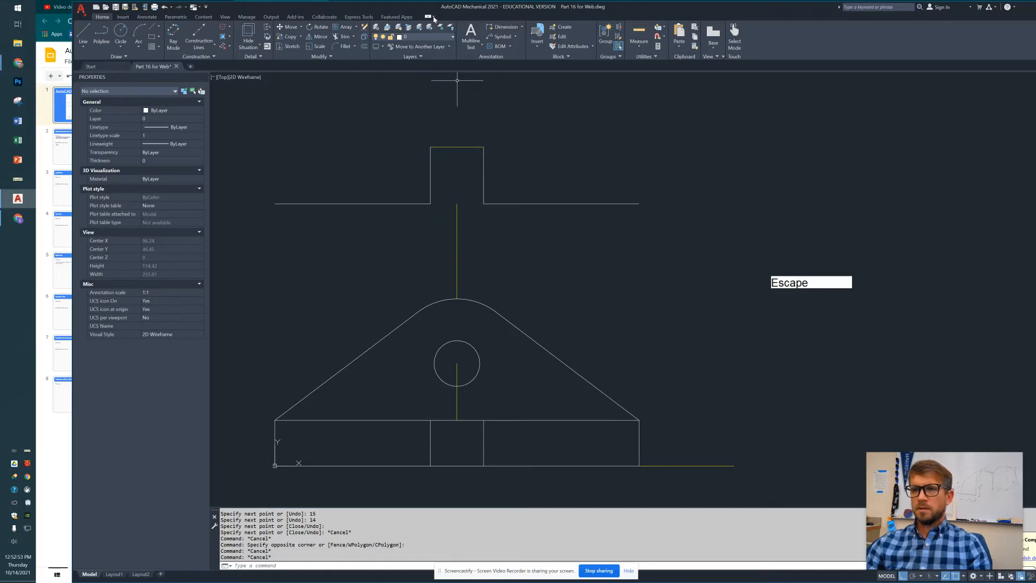
click(430, 37)
click(410, 55)
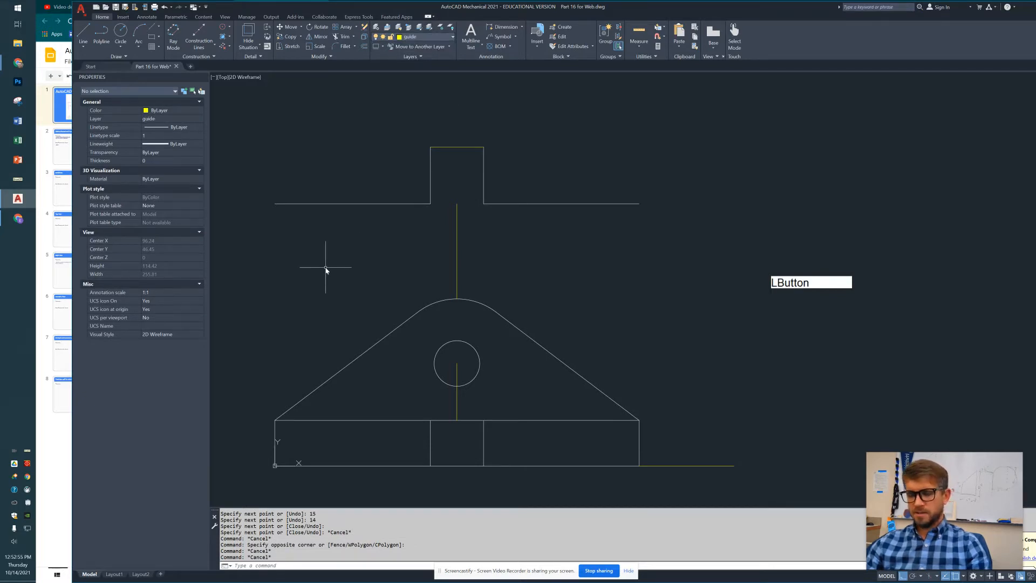
Step: Draw vertical guide lines from the base's upper-left corner and the slot's left edge in the front view up to the copied edge
text(l)
key(space)
click(275, 420)
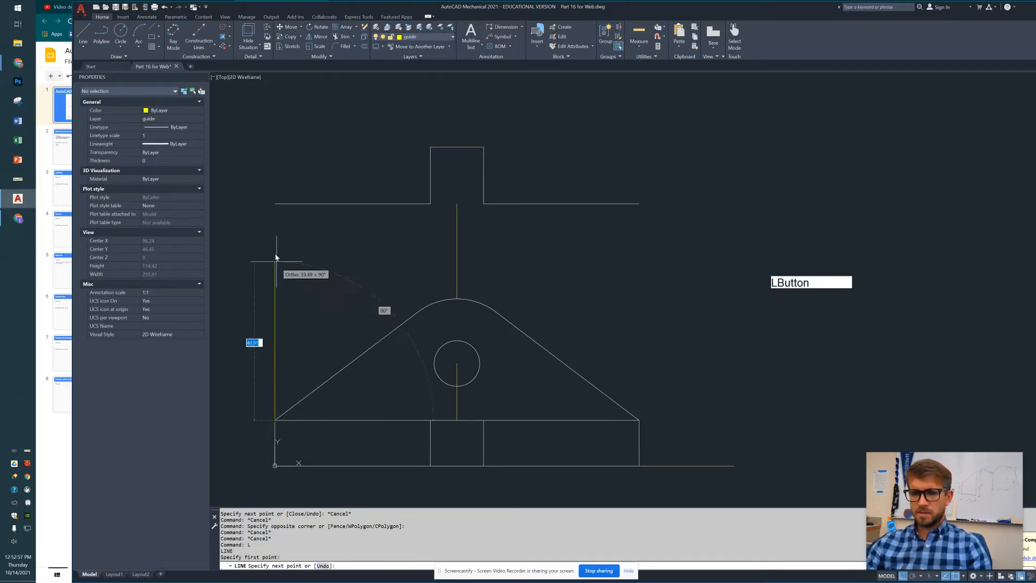
click(273, 204)
key(space)
key(space)
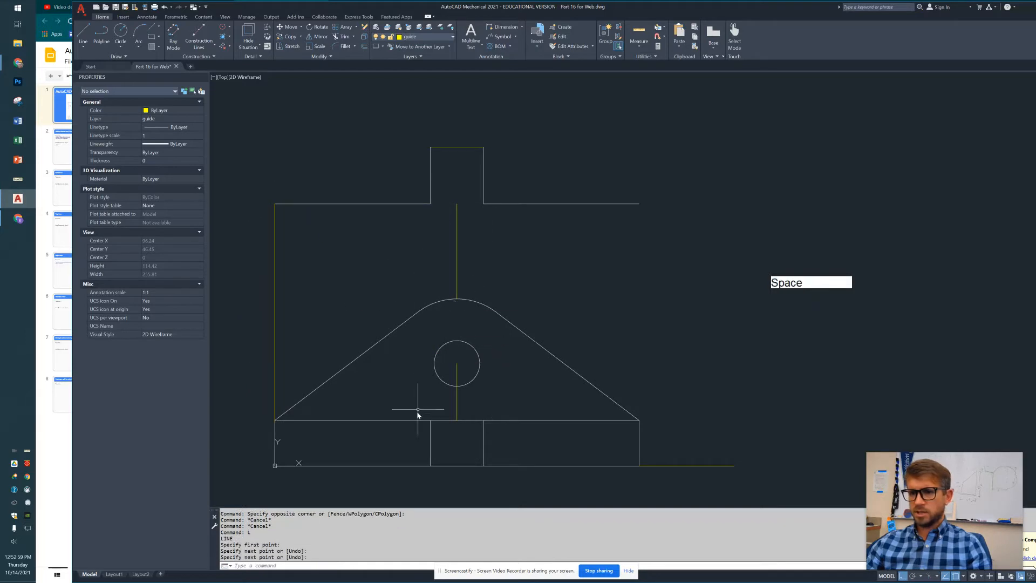
click(430, 420)
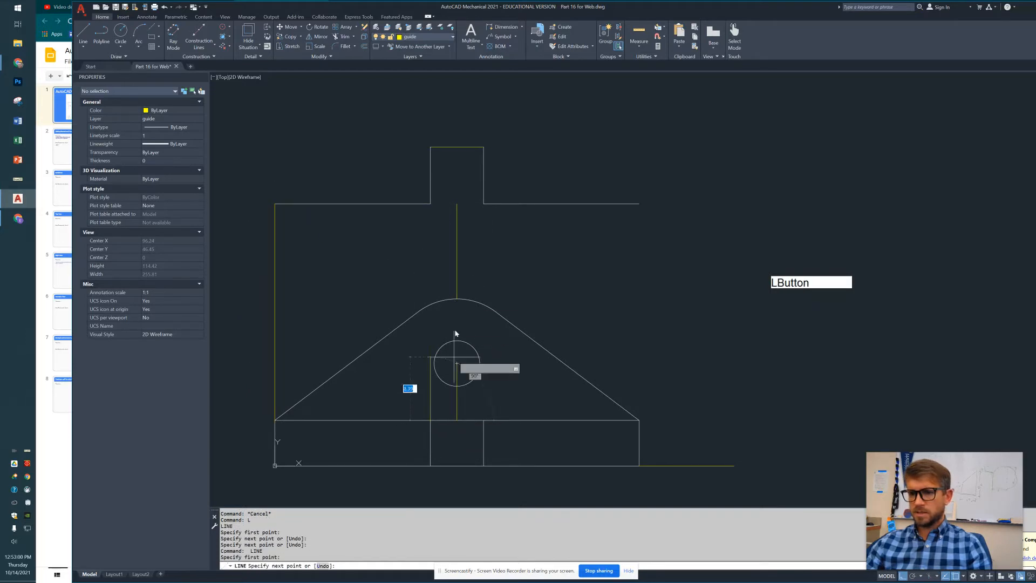
click(431, 204)
key(space)
Step: Draw vertical guide lines from the left and right quadrants of the front view's circle up to the slot outline's top line
key(space)
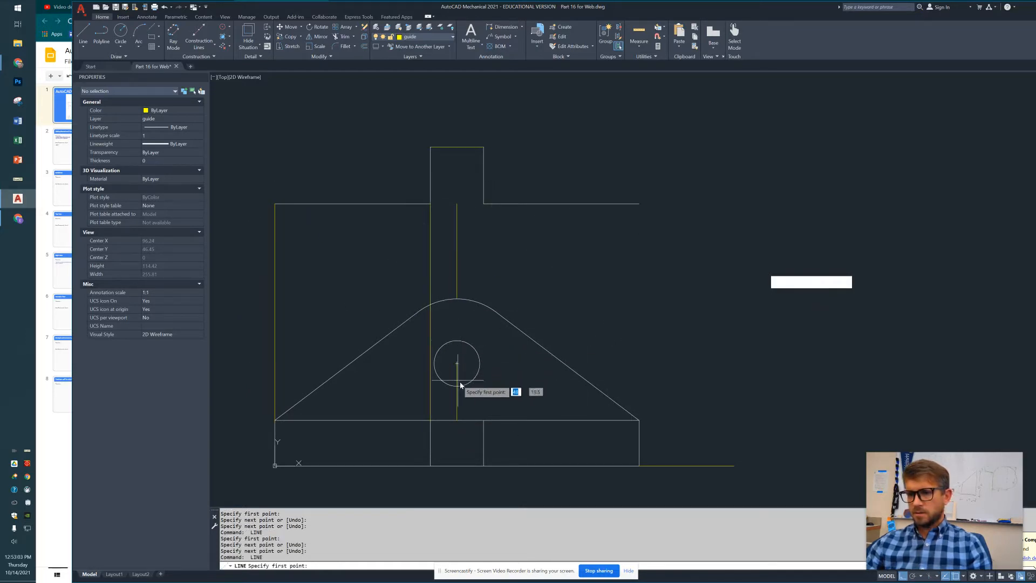
click(435, 362)
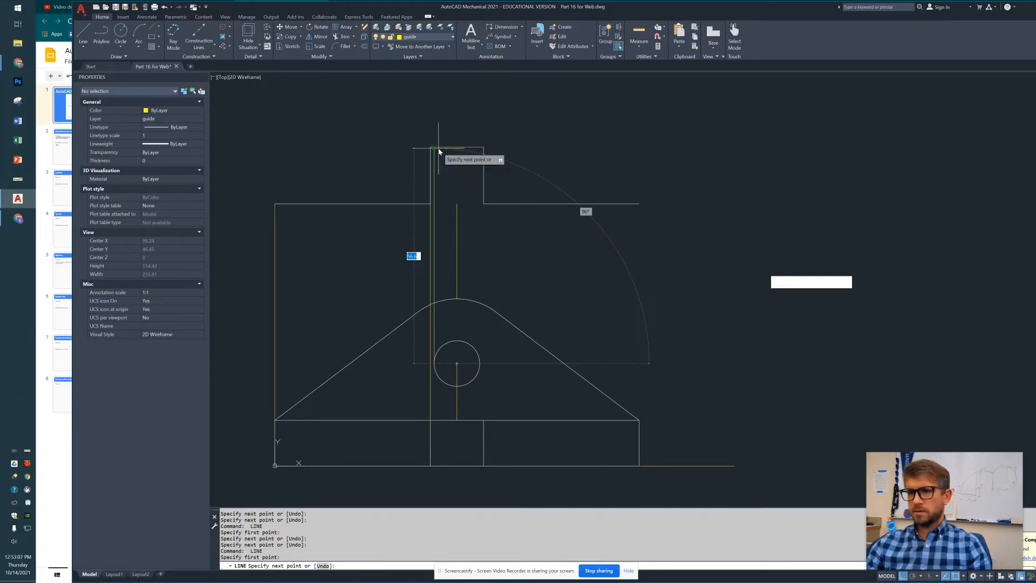
click(436, 147)
key(space)
key(space)
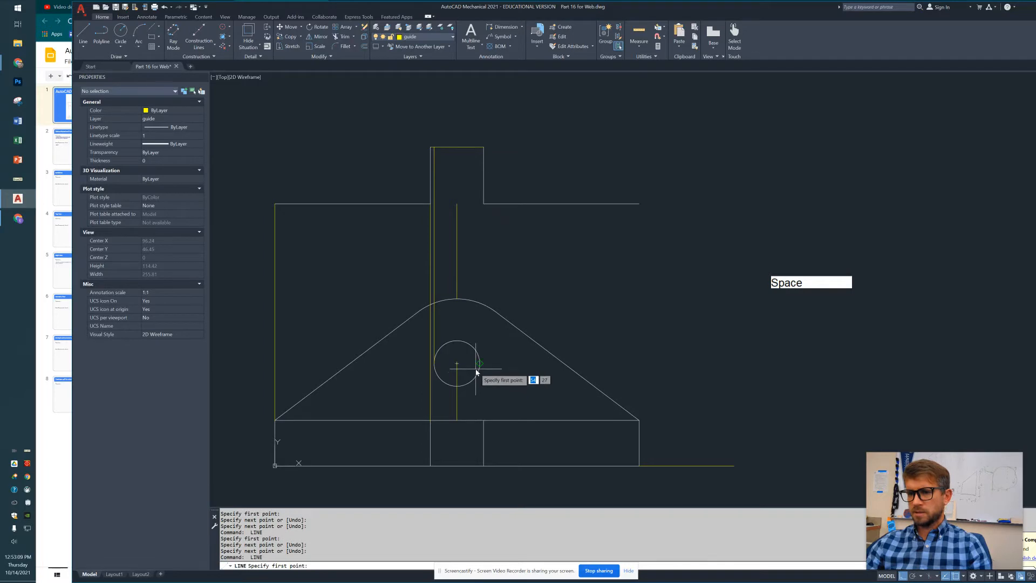
click(480, 362)
click(478, 146)
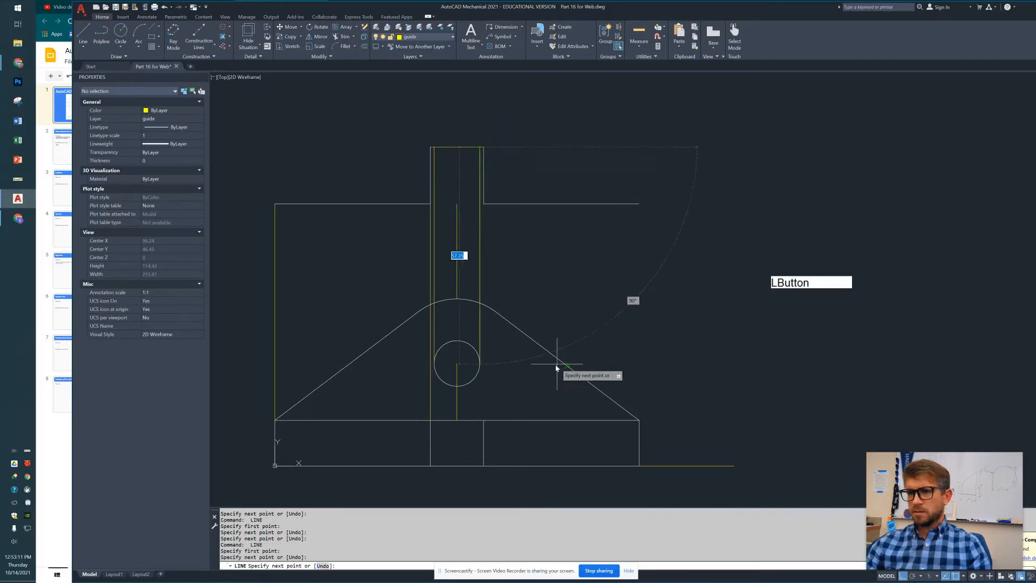
key(space)
Step: Draw vertical guide lines linking the slot's right edge and the base's upper-right corner in the front view to the copied edge above
key(space)
click(484, 204)
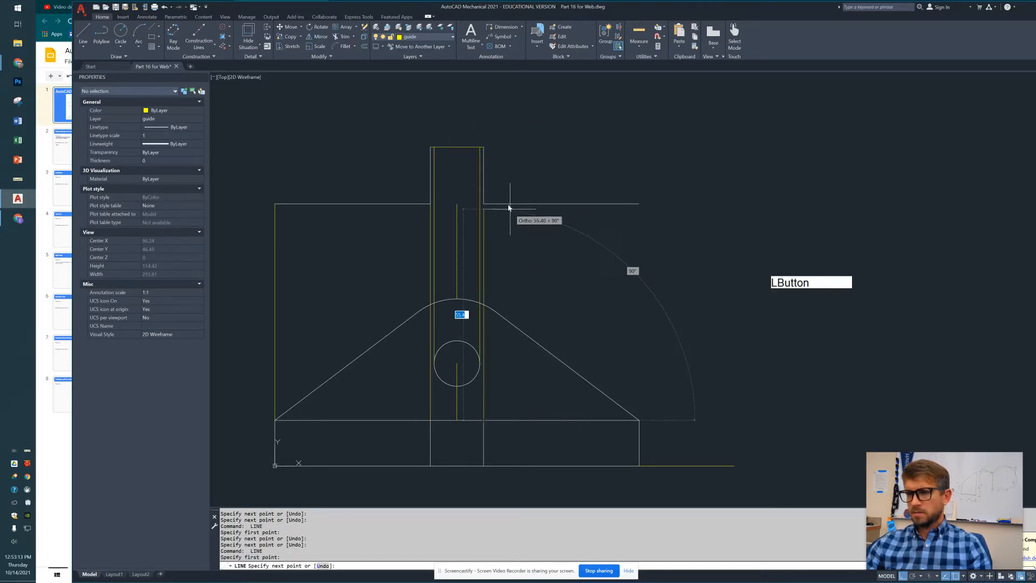
key(space)
key(space)
click(639, 420)
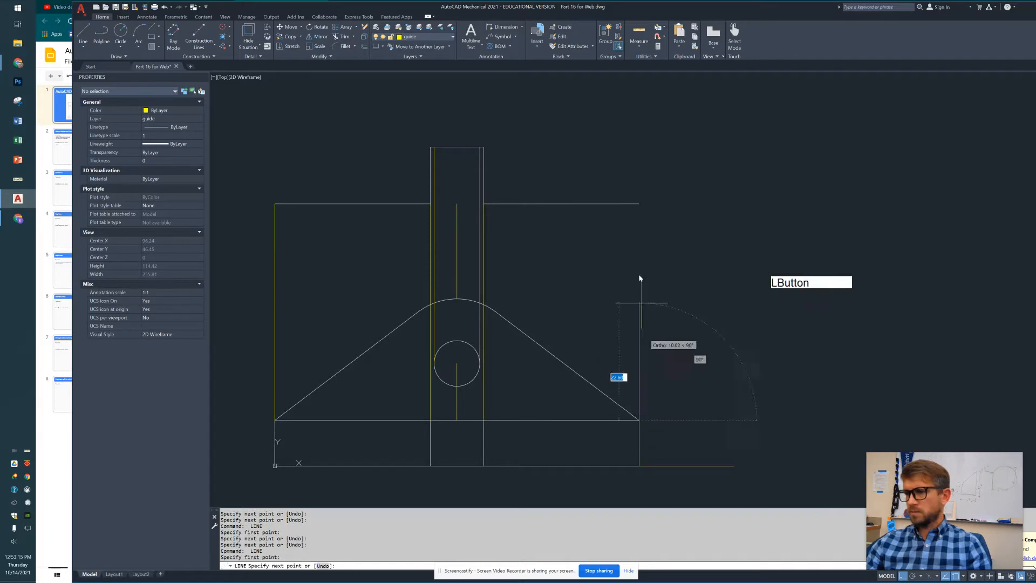
click(639, 203)
key(Escape)
key(Escape)
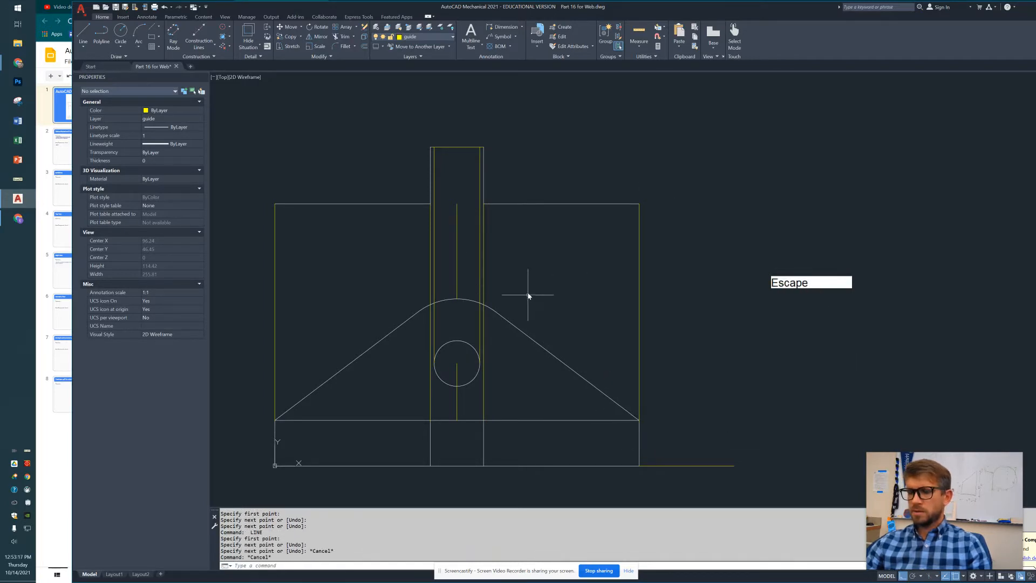
Step: On layer 0, draw the top view's left side upward from the copied edge's left end as a 26 segment followed by a 10 segment
middle_drag(530, 281, 520, 292)
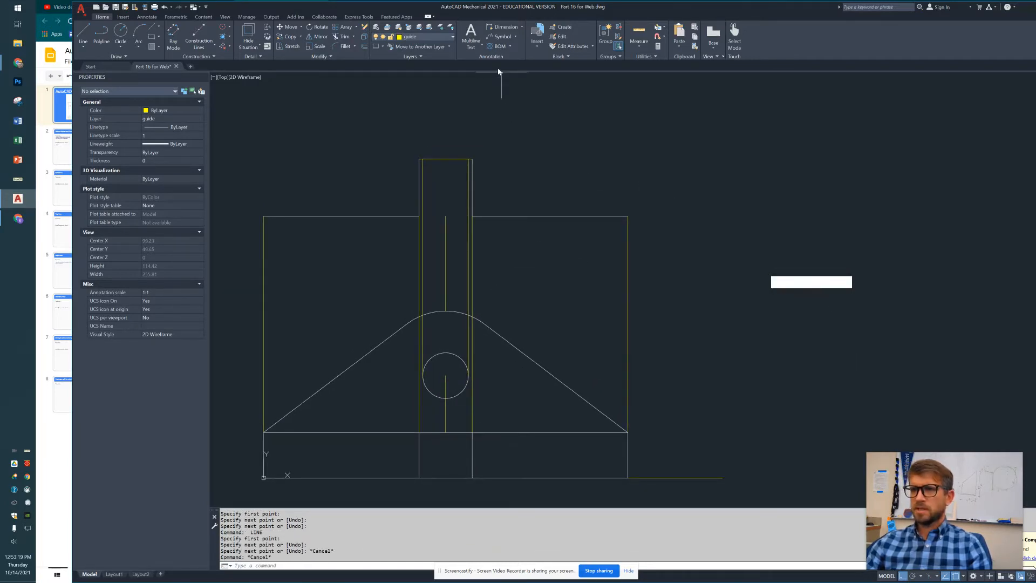
click(447, 39)
click(420, 49)
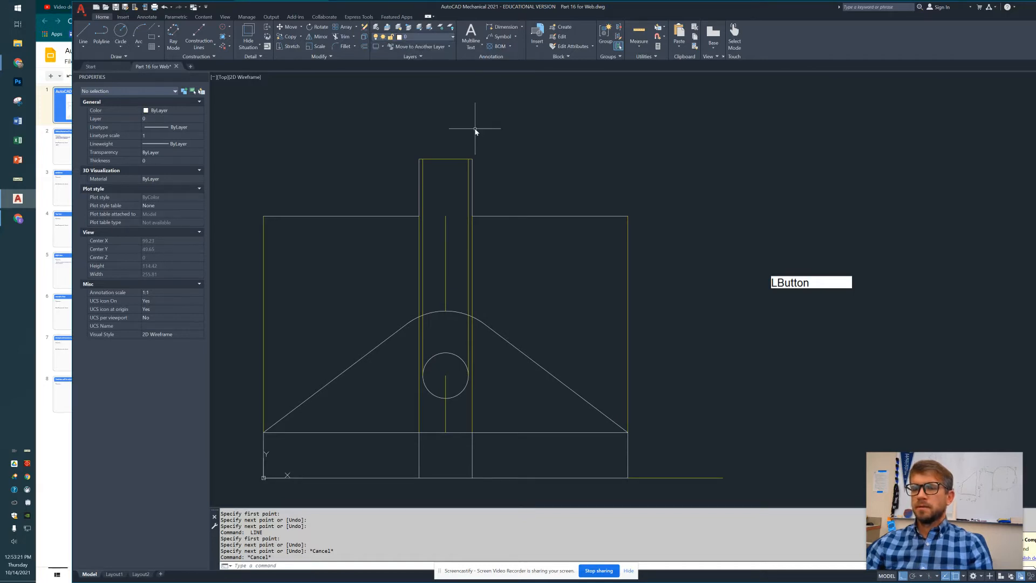
middle_drag(303, 186, 315, 214)
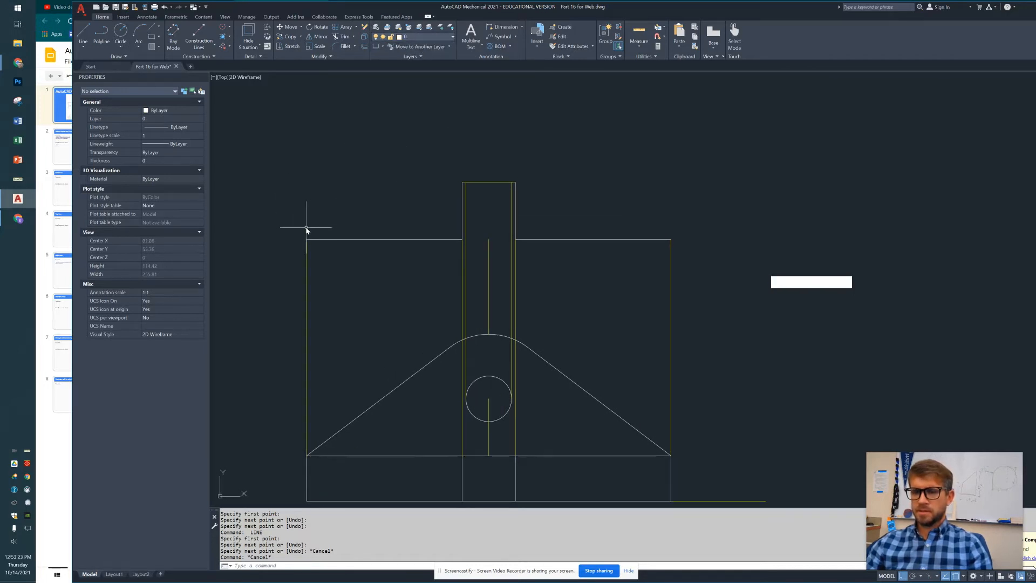
text(l)
key(space)
click(306, 239)
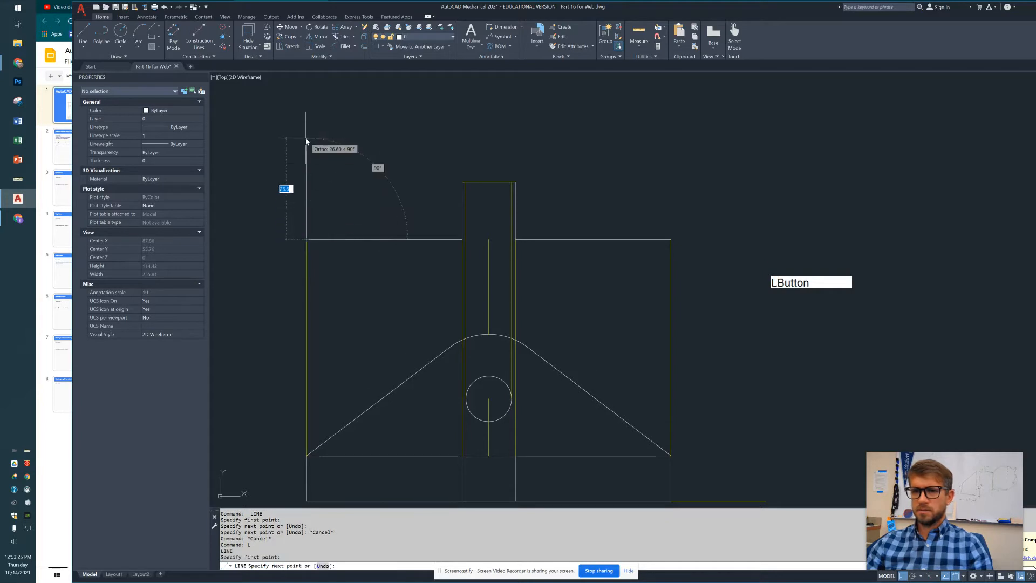
key(alt+Tab)
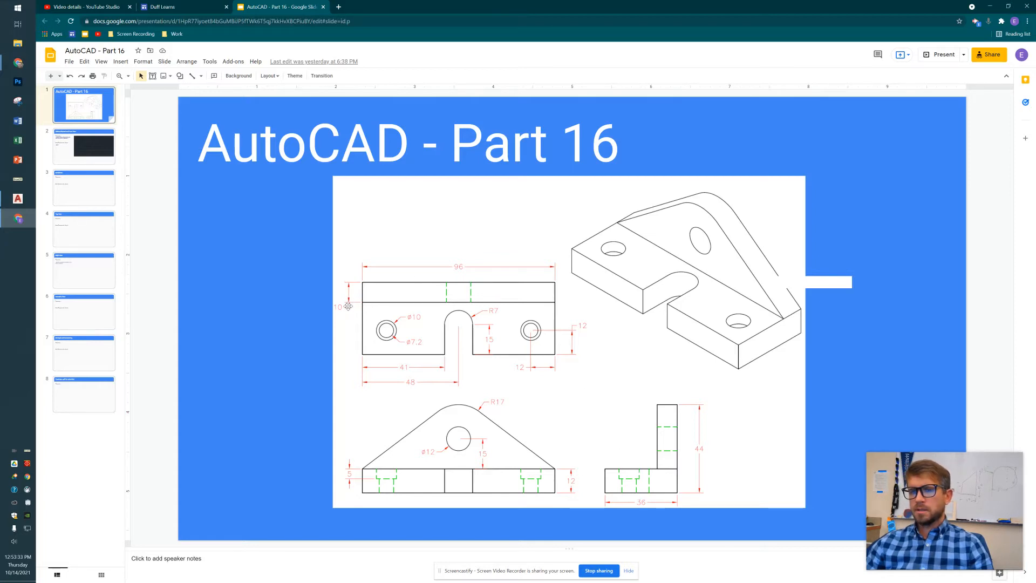
key(alt+Tab)
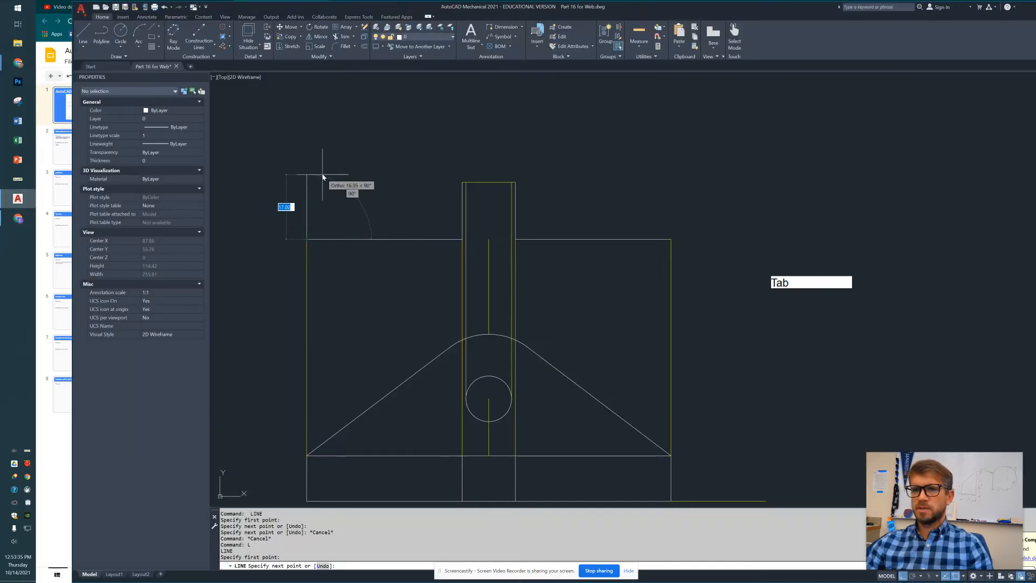
text(26)
key(Return)
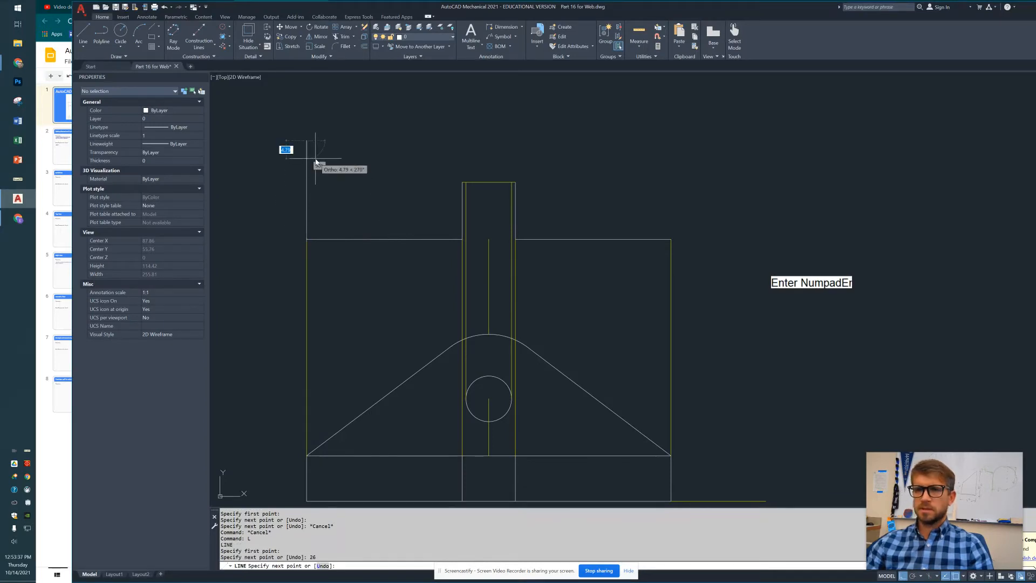
key(Return)
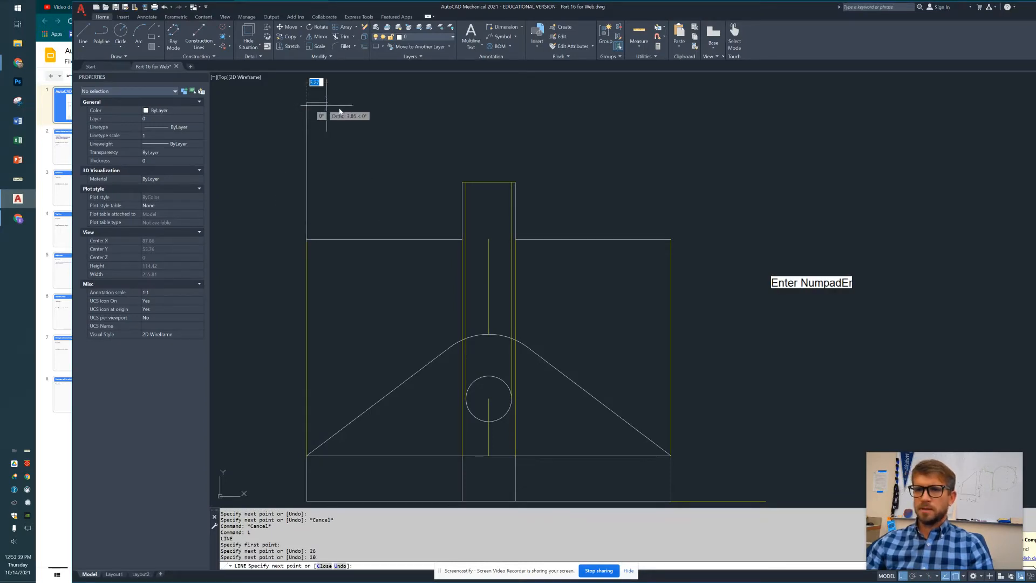
Step: Continue the outline with a 96 horizontal top edge and a right side down to the copied edge's right end
key(alt+Tab)
key(alt+Tab)
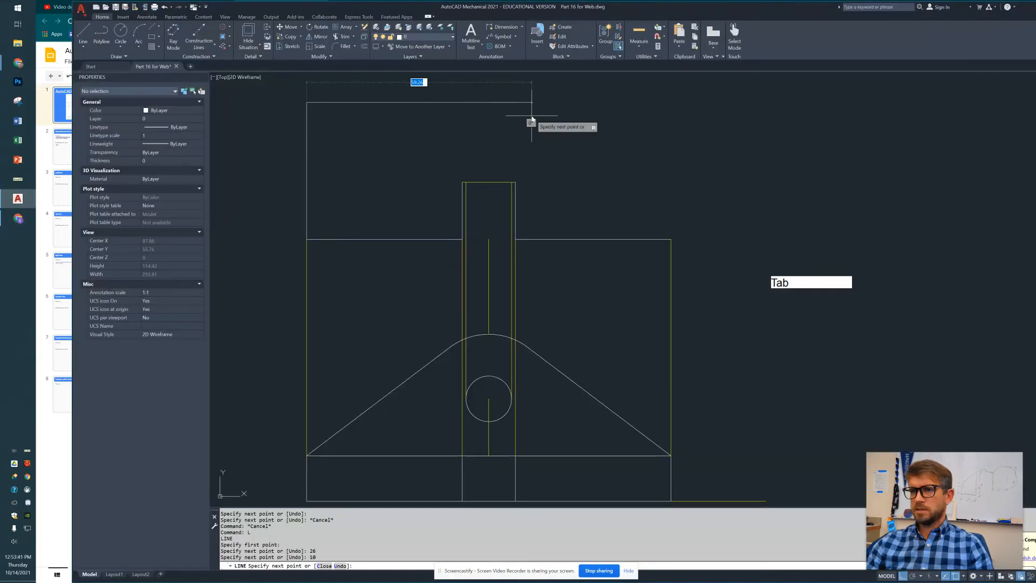
key(Return)
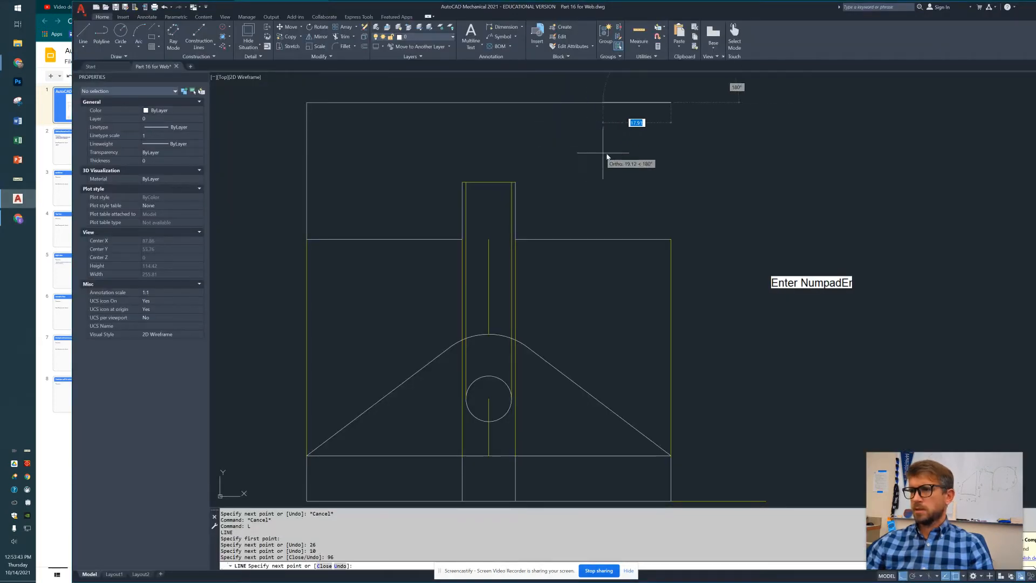
right_click(671, 247)
key(space)
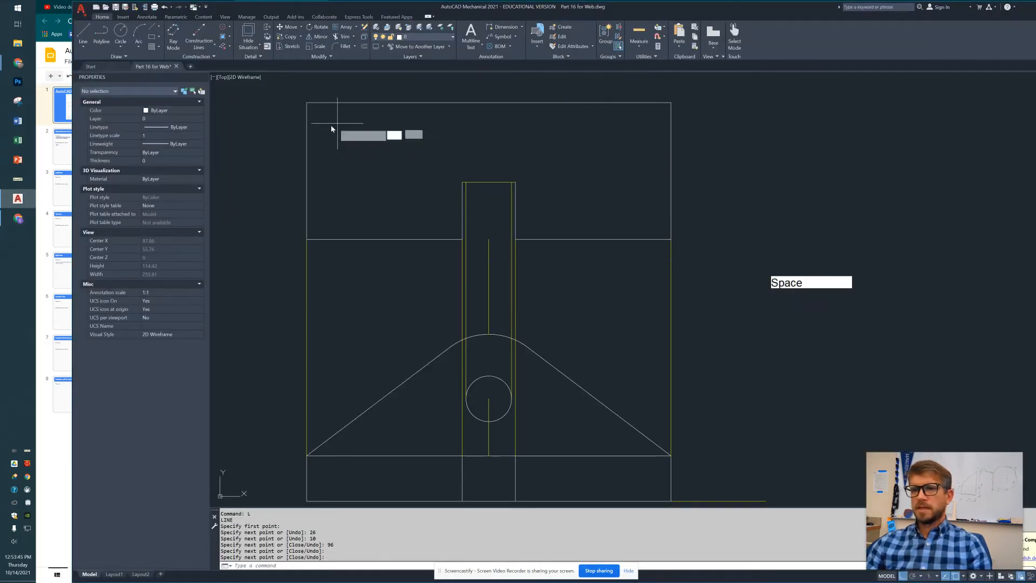
Step: Draw a horizontal line across the top view from the joint of the 26 and 10 segments to the right side
click(306, 141)
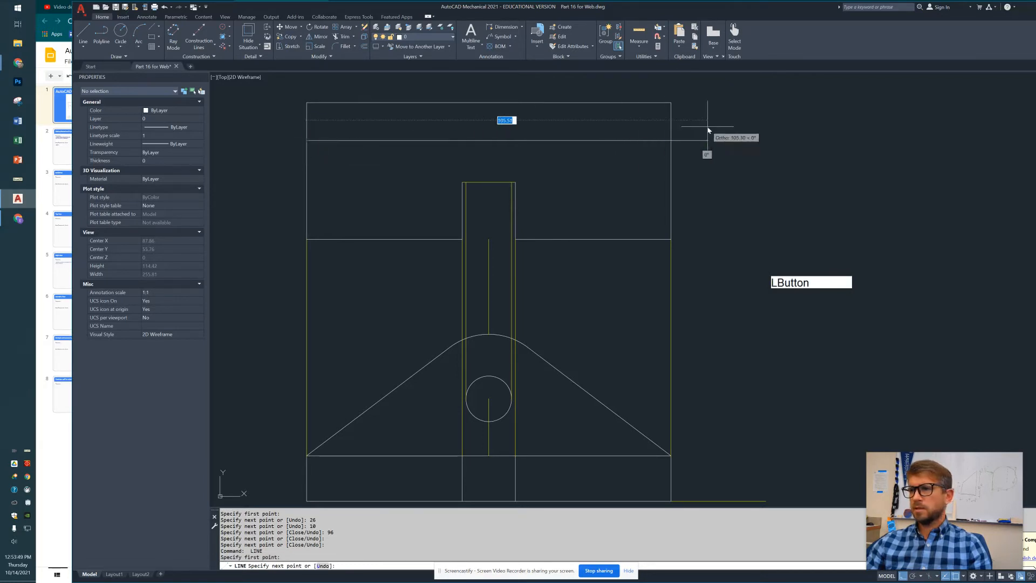
click(672, 142)
key(alt+Tab)
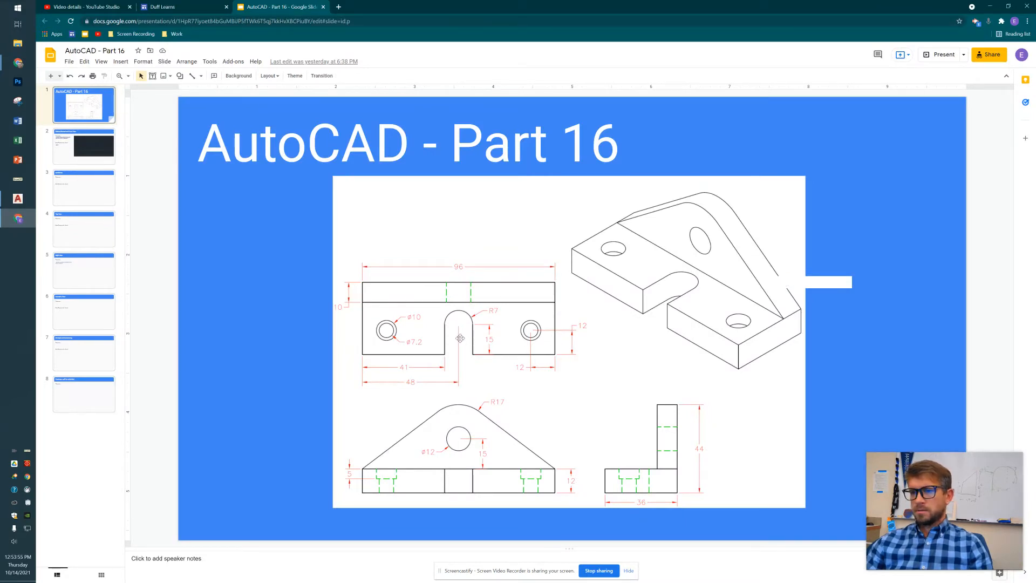
key(alt+Tab)
key(Escape)
key(Escape)
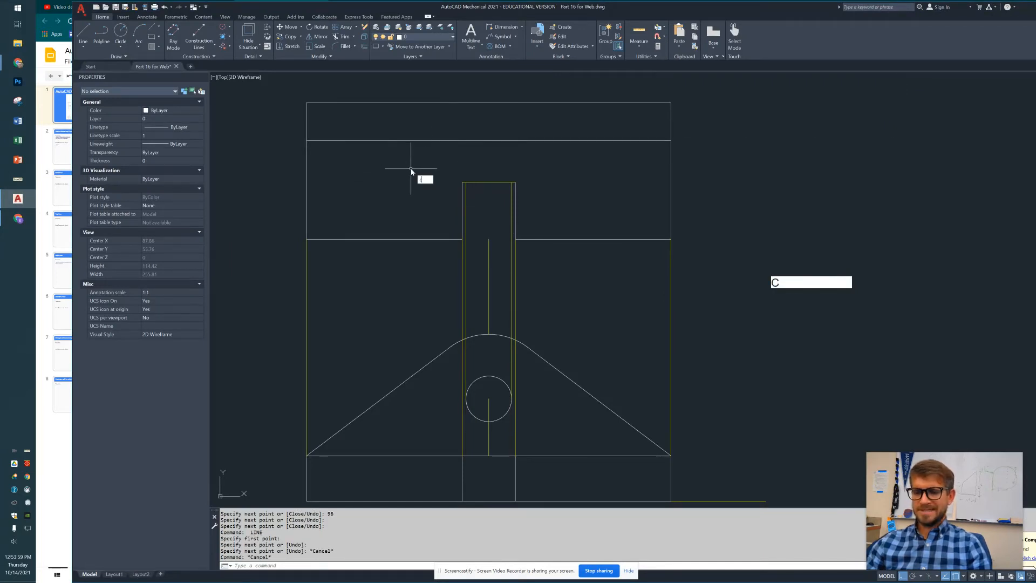
Step: Draw a circle centred on the midpoint of the slot's top guide line, with its radius reaching the slot's left edge
key(Return)
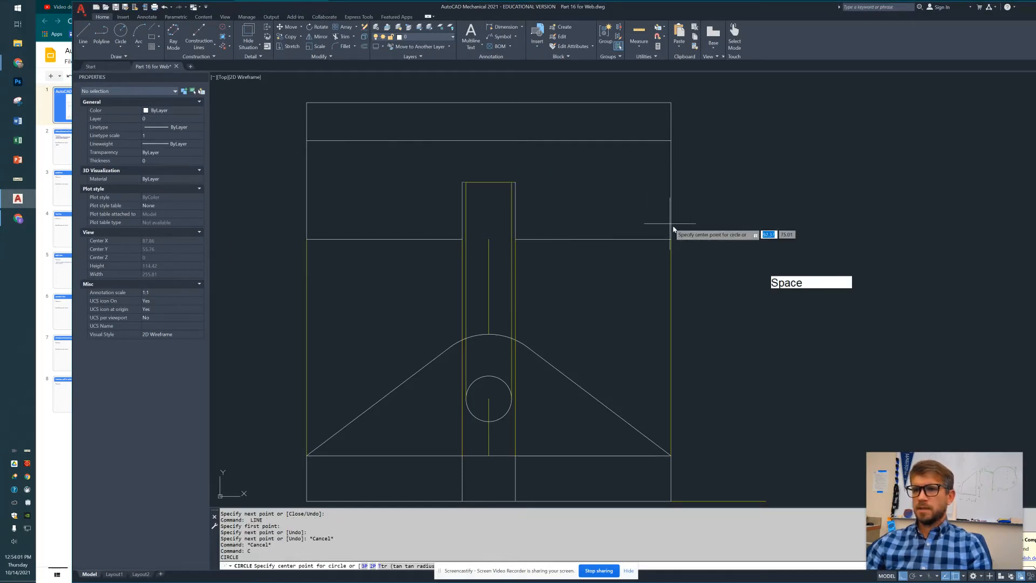
click(489, 183)
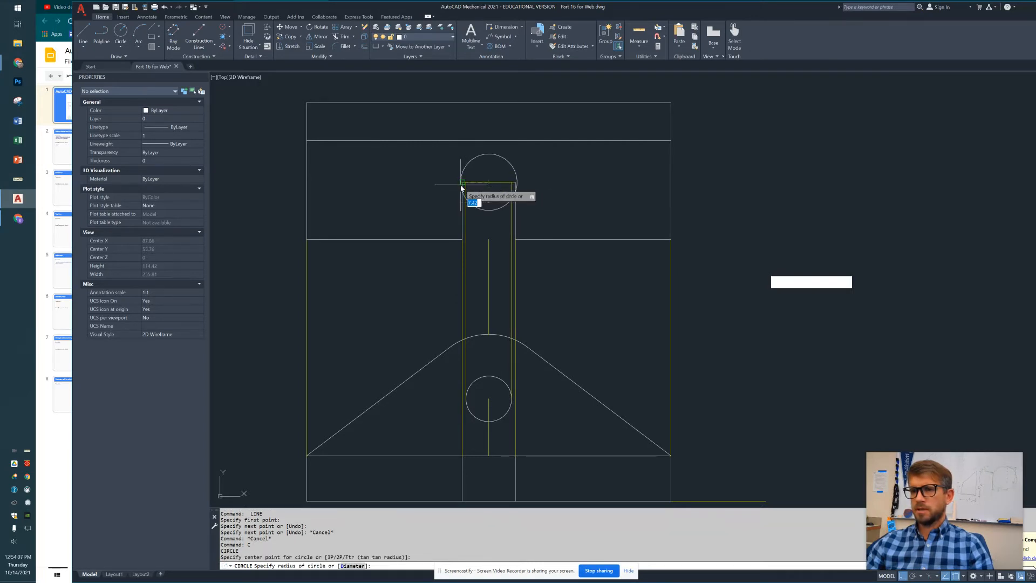
click(463, 186)
scroll(470, 194, up, 6)
middle_drag(487, 196, 472, 225)
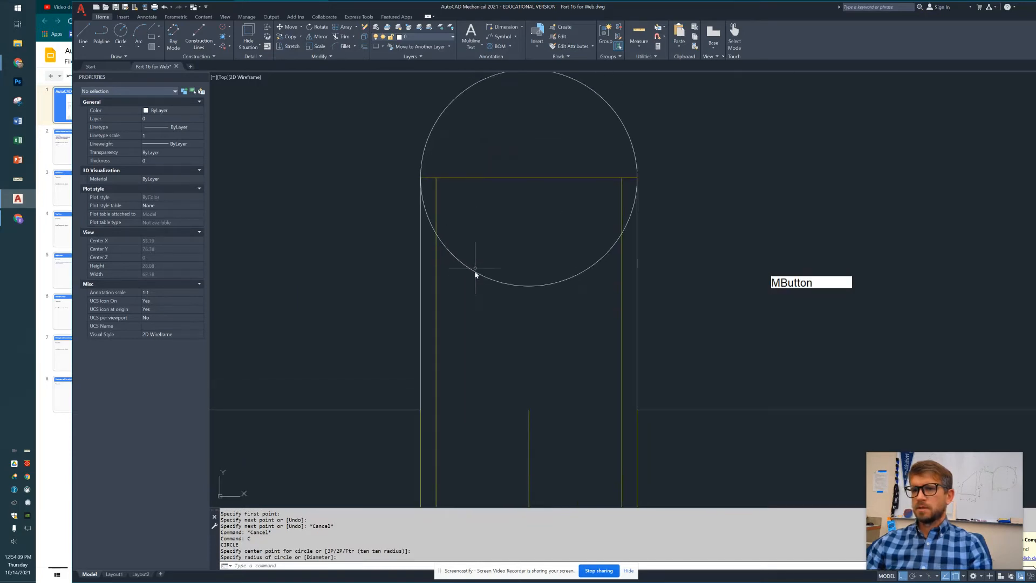
key(Escape)
key(Escape)
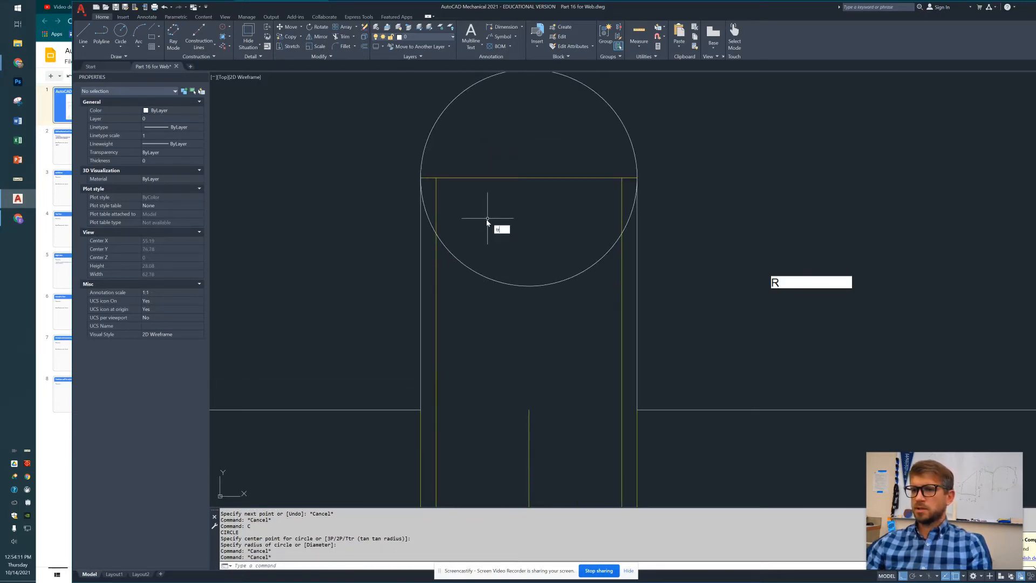
Step: Trim away the circle's lower half inside the slot so the upper half forms the slot's rounded end
text(tr)
key(space)
drag(536, 303, 434, 213)
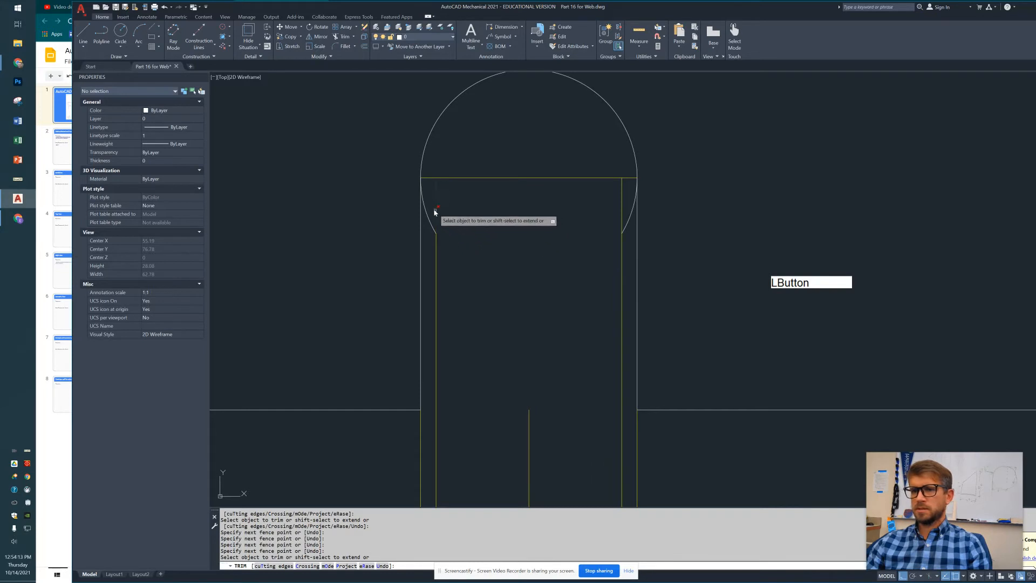
click(429, 222)
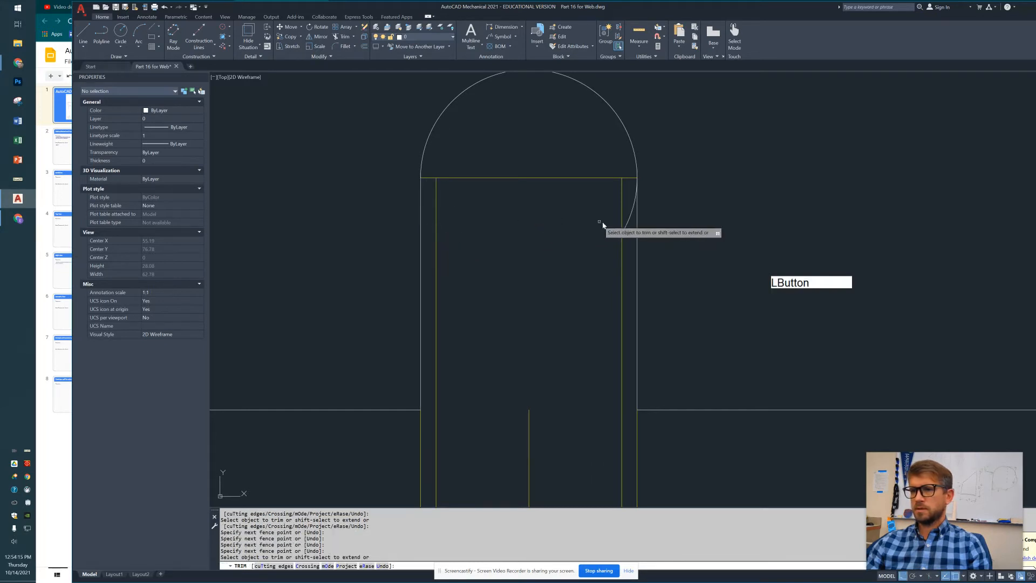
click(628, 230)
click(623, 219)
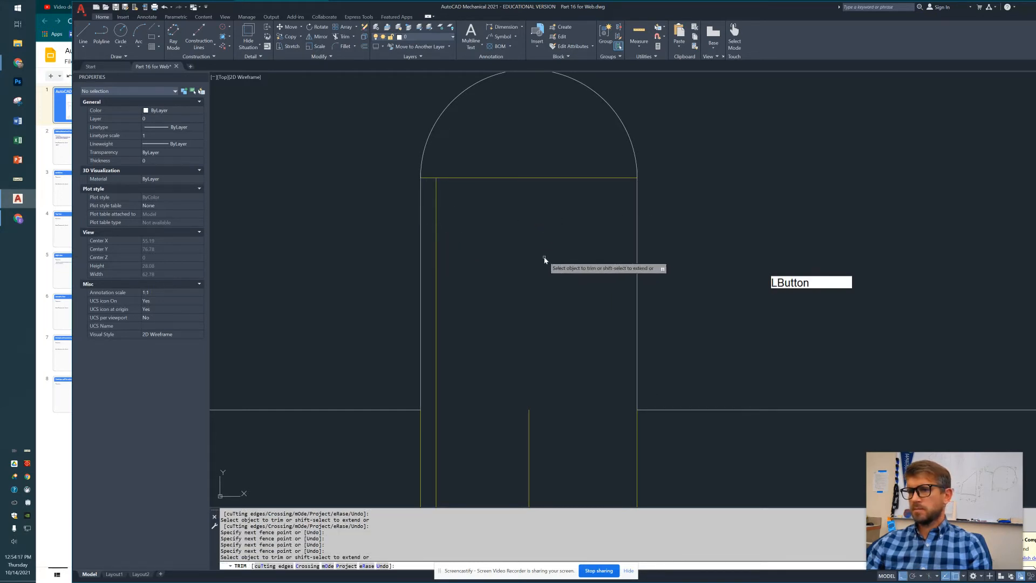
scroll(481, 238, down, 7)
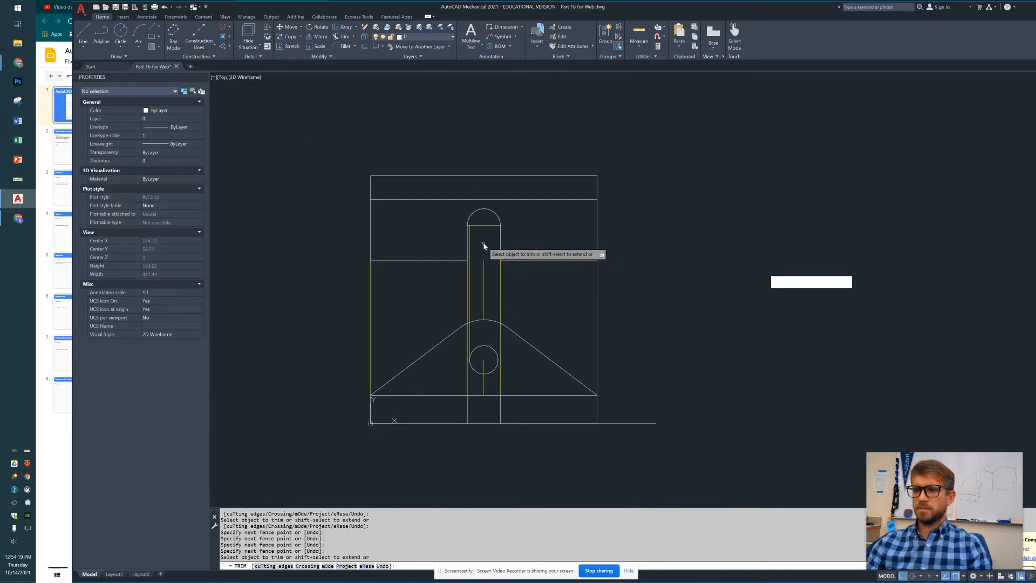
scroll(485, 229, up, 2)
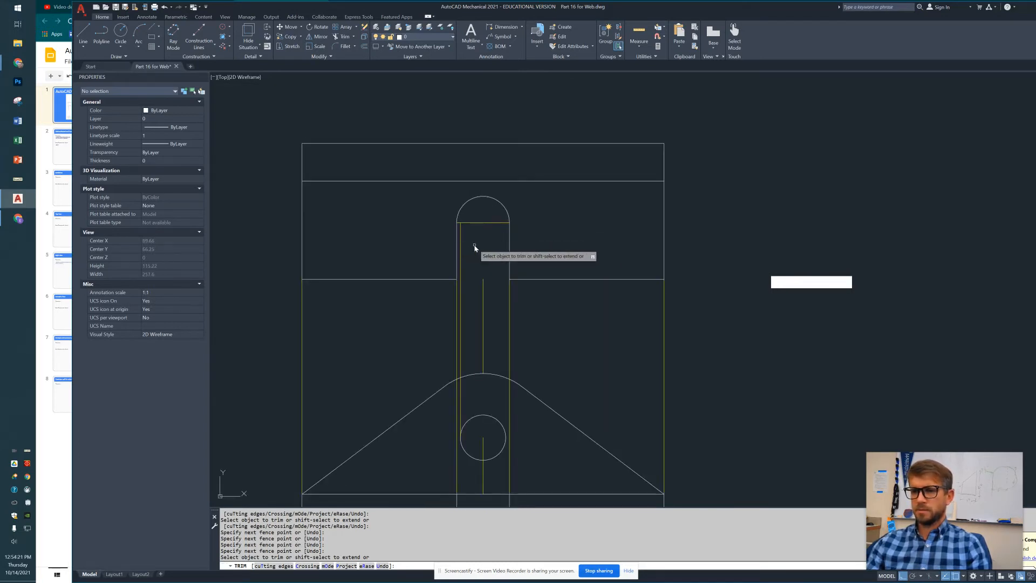
scroll(475, 247, up, 2)
middle_drag(484, 249, 517, 260)
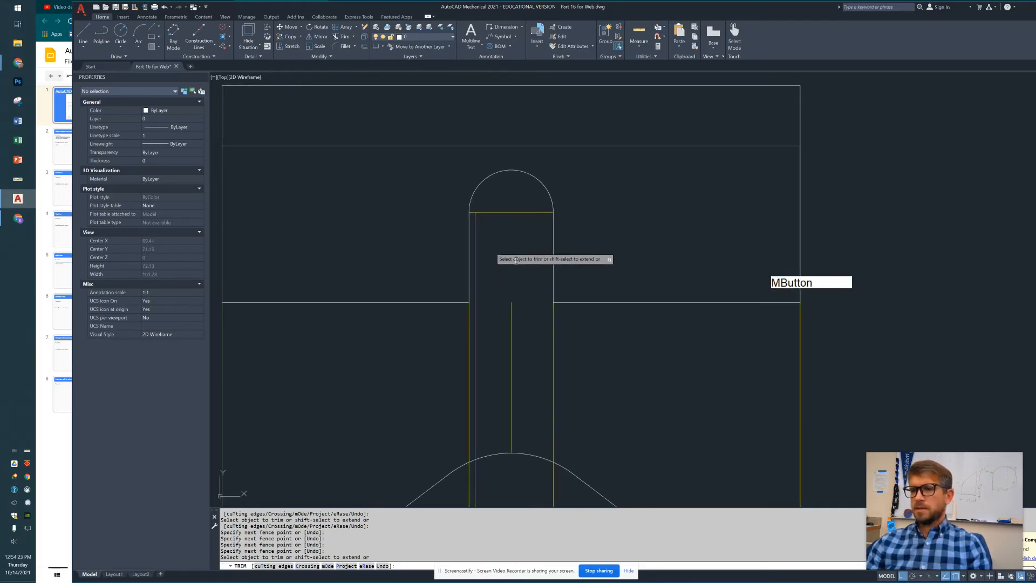
key(Escape)
middle_drag(288, 244, 332, 236)
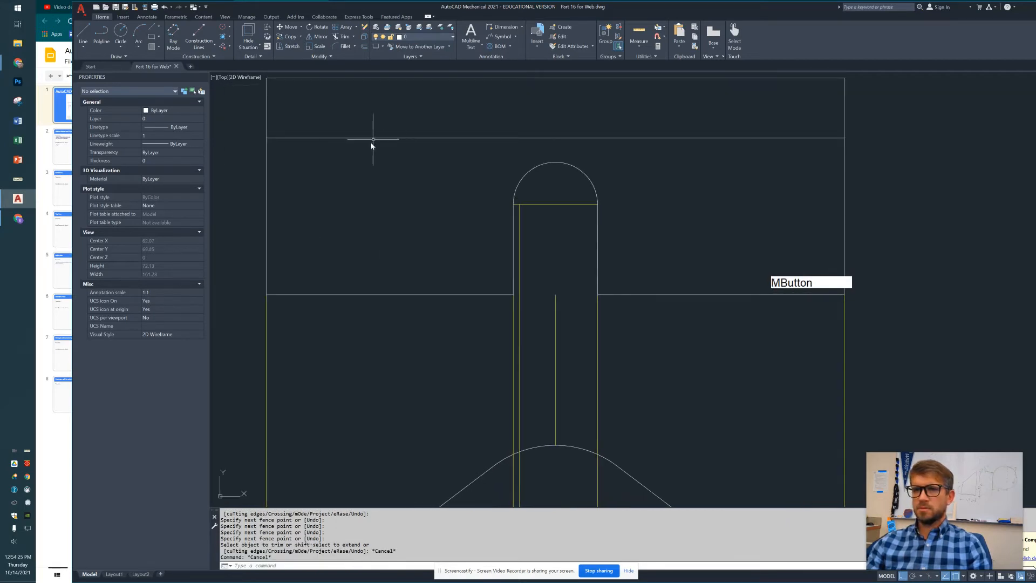
text(l)
key(space)
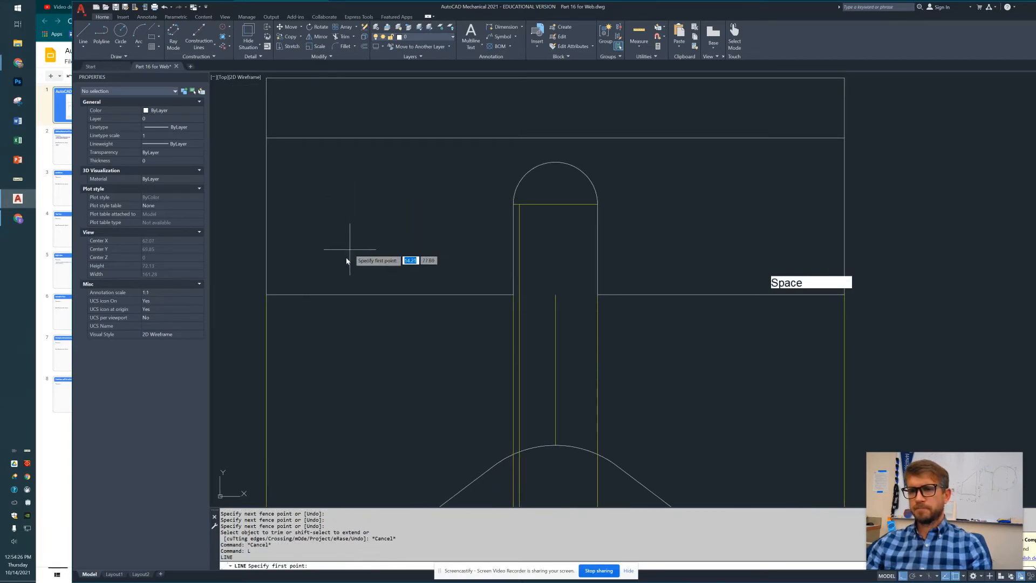
click(279, 296)
key(alt+Tab)
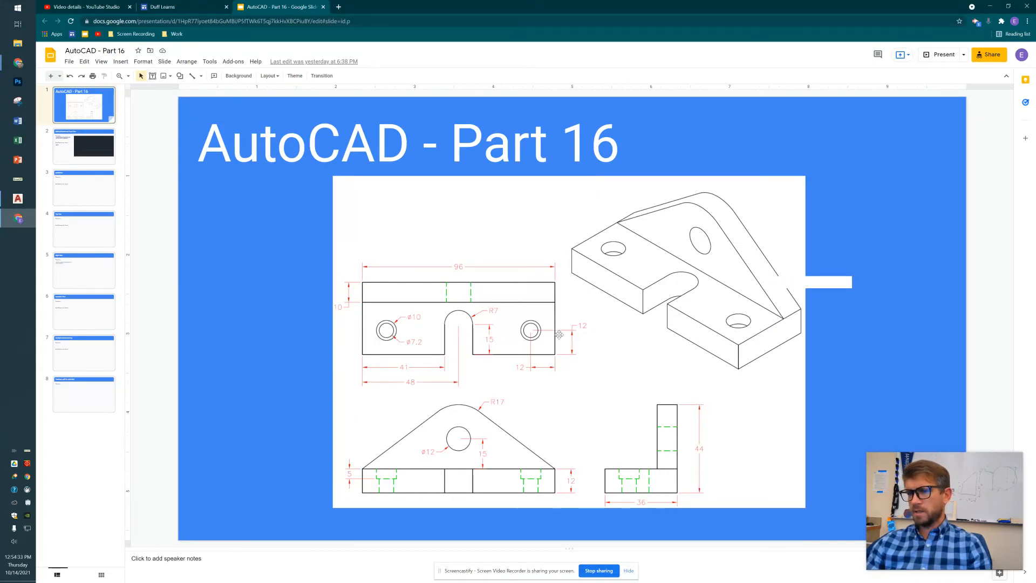
key(alt+Tab)
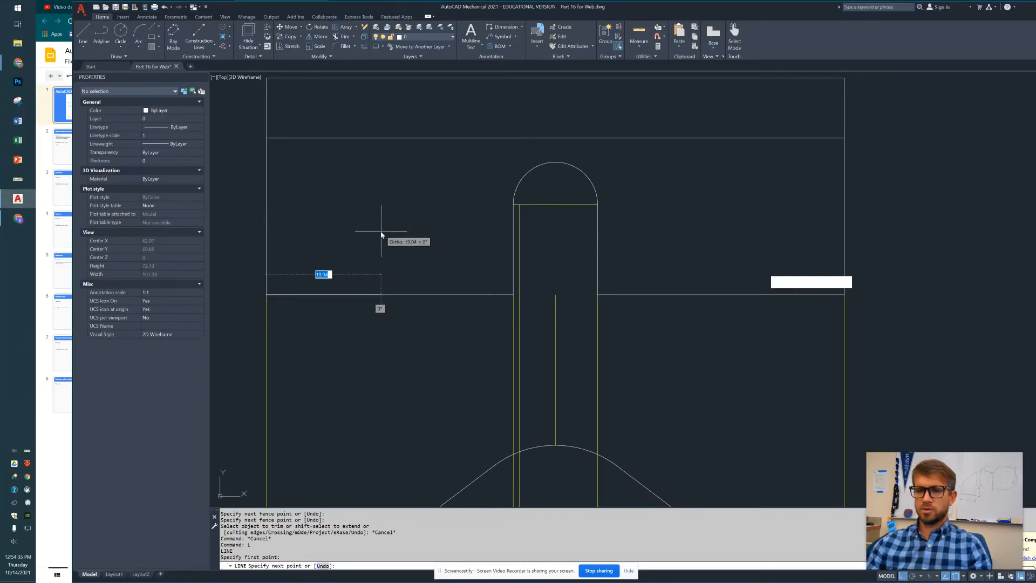
text(12,12)
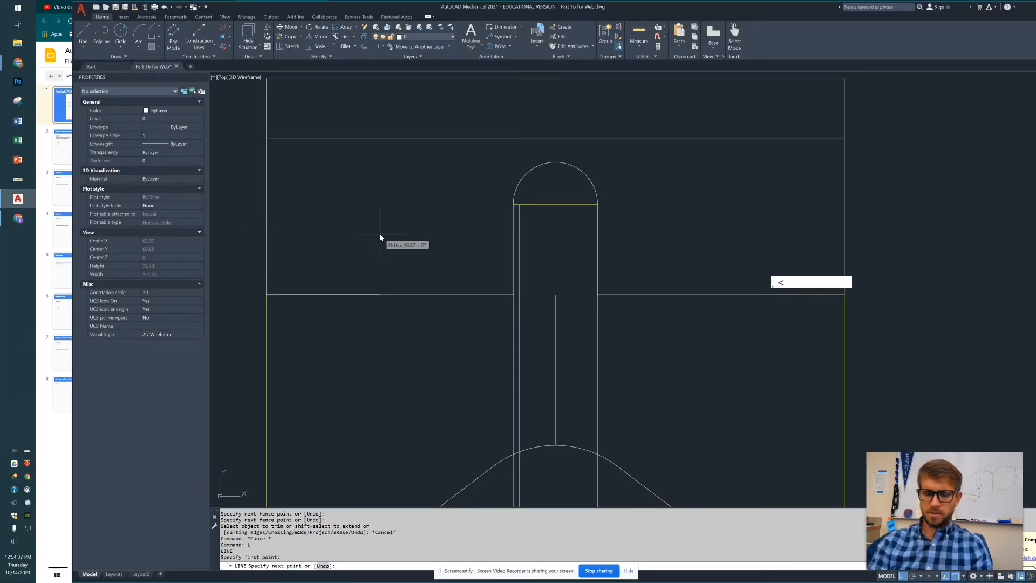
key(Return)
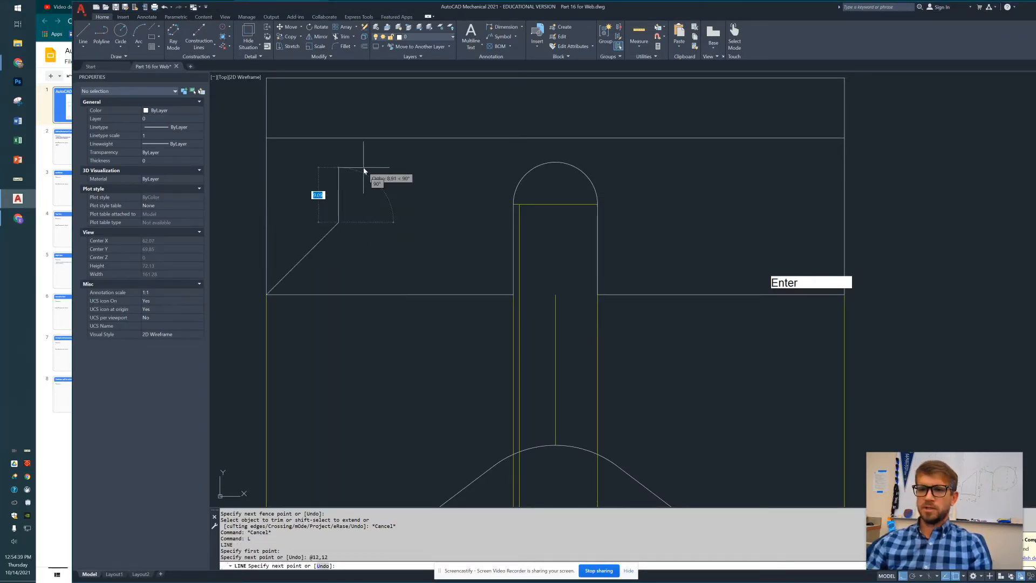
key(Escape)
key(Escape)
Step: Move the diagonal line in the top view's lower-left corner to the guide layer
click(349, 240)
click(309, 209)
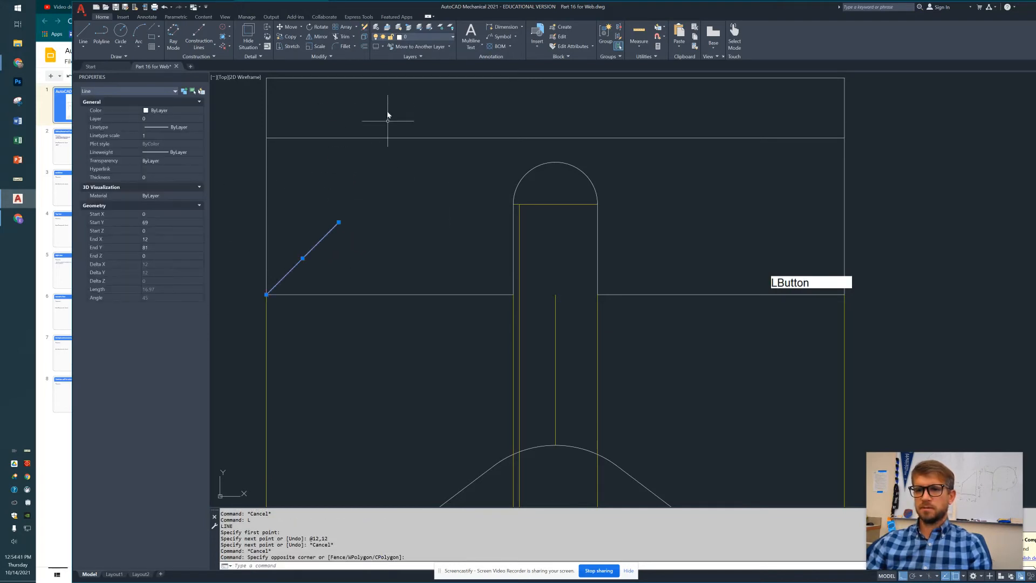
click(422, 37)
click(410, 55)
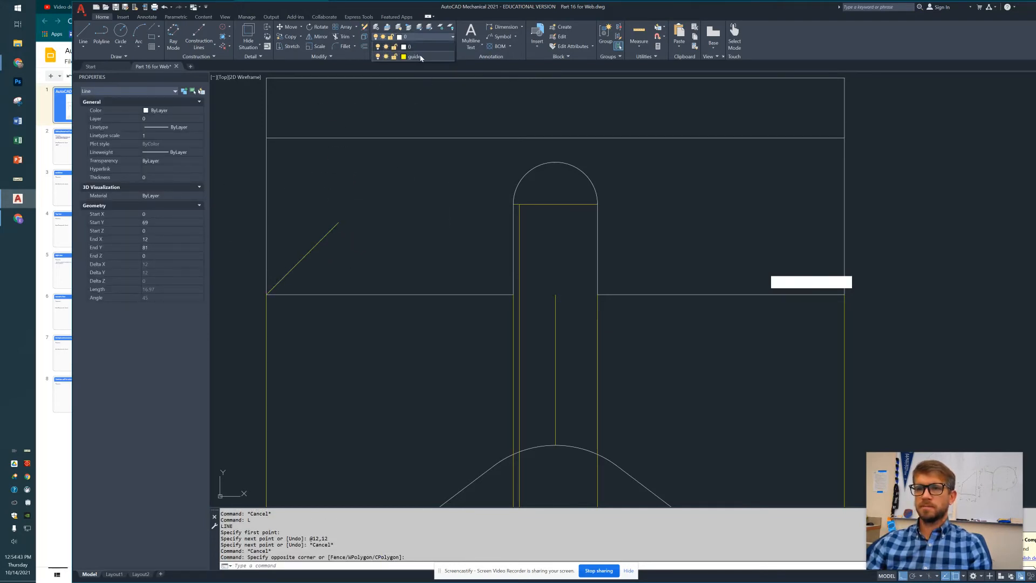
key(Escape)
key(Escape)
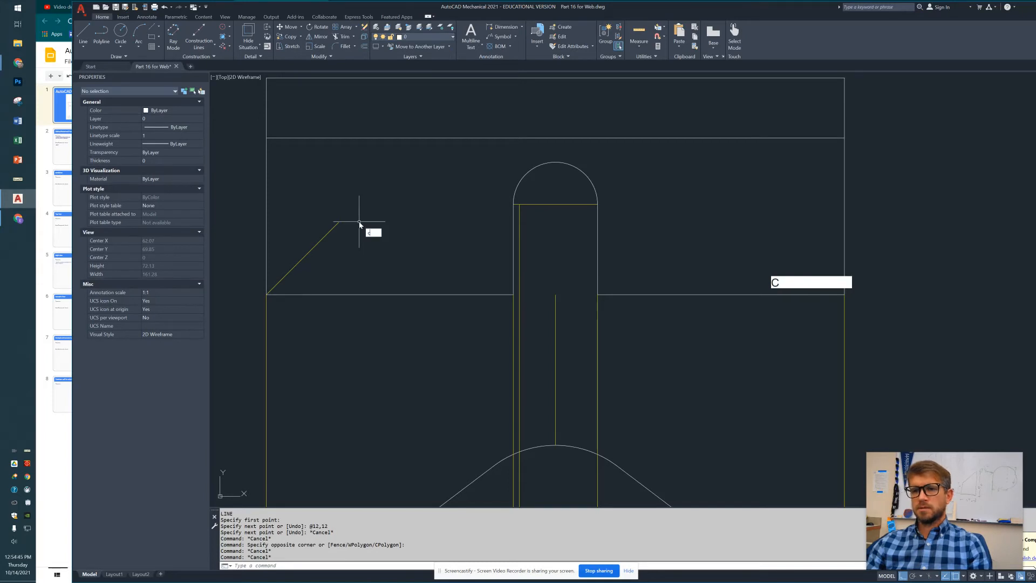
Step: Draw a circle of radius 5 centred on the diagonal guide line's upper end, checking the hole size in the Google Slides reference drawing
key(space)
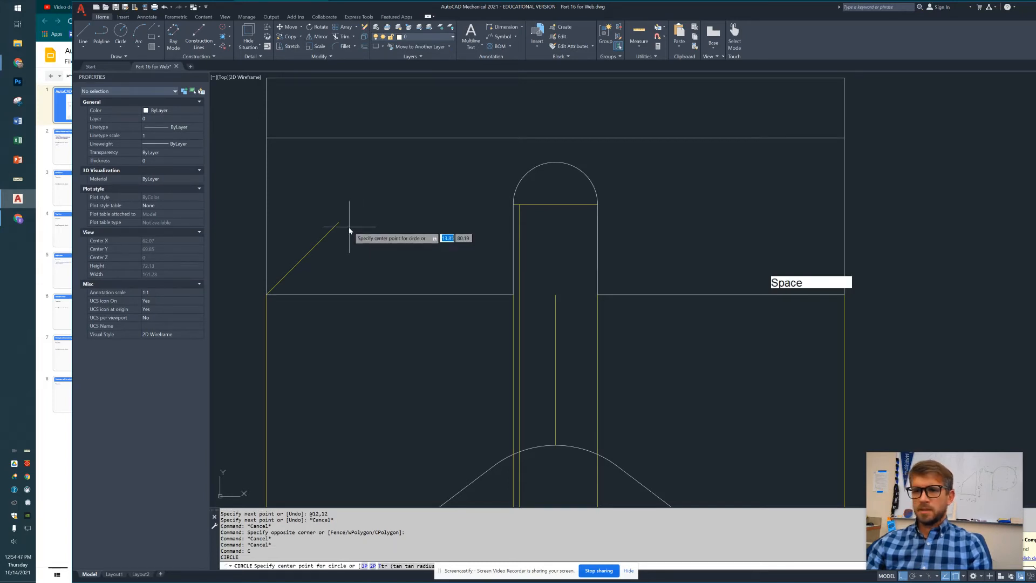
click(339, 222)
key(alt+Tab)
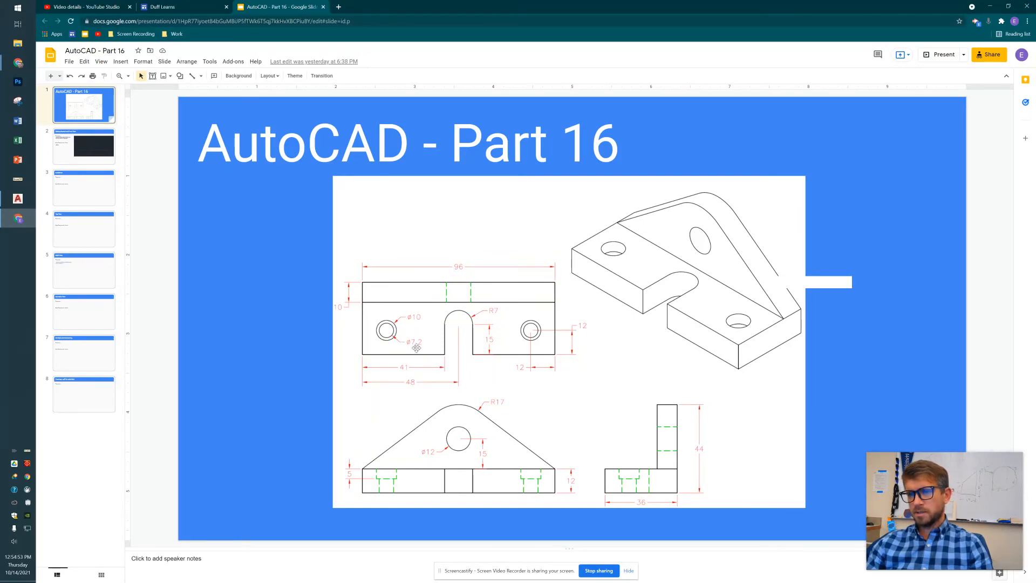
key(alt+Tab)
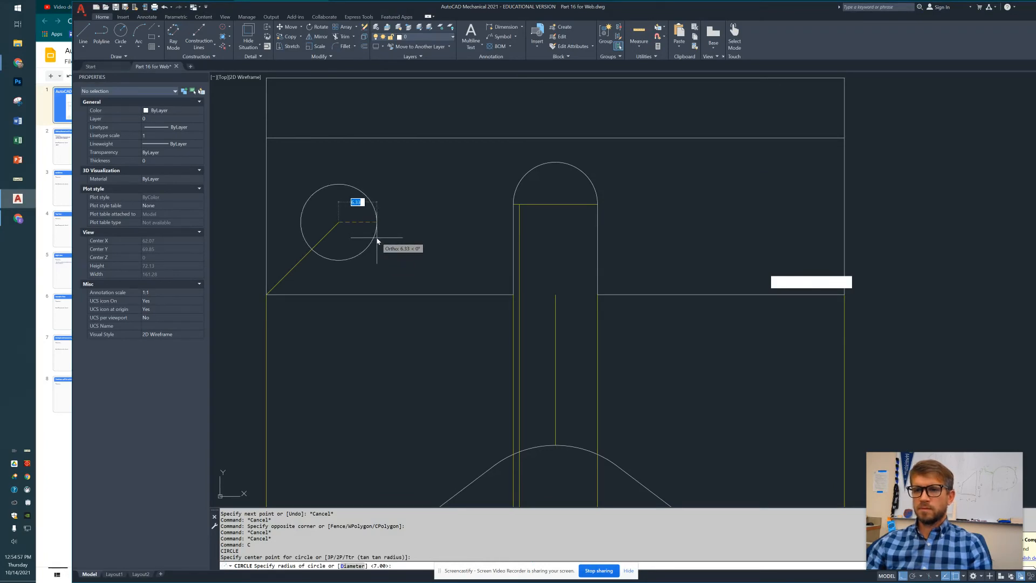
key(alt+Tab)
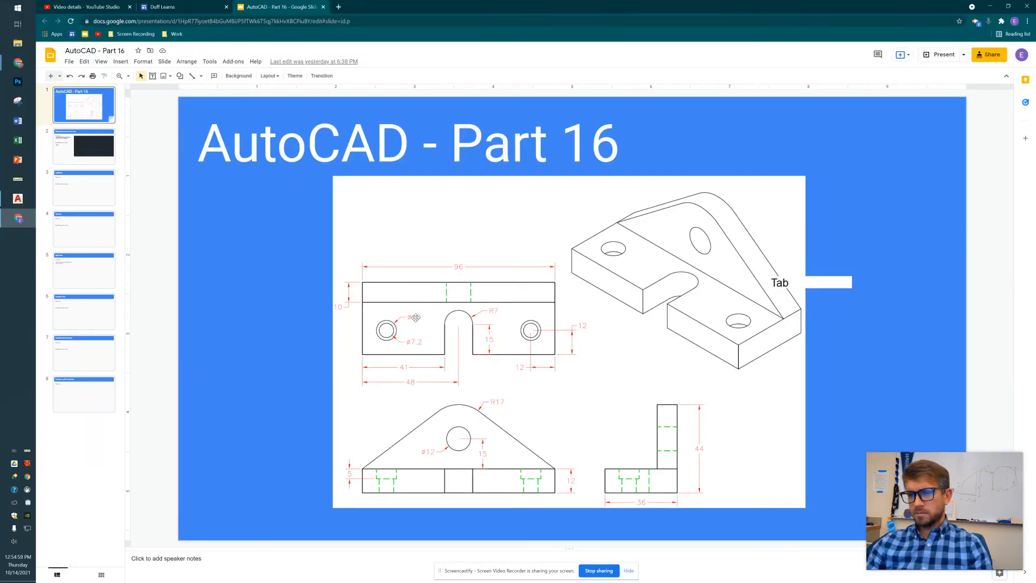
key(alt+Tab)
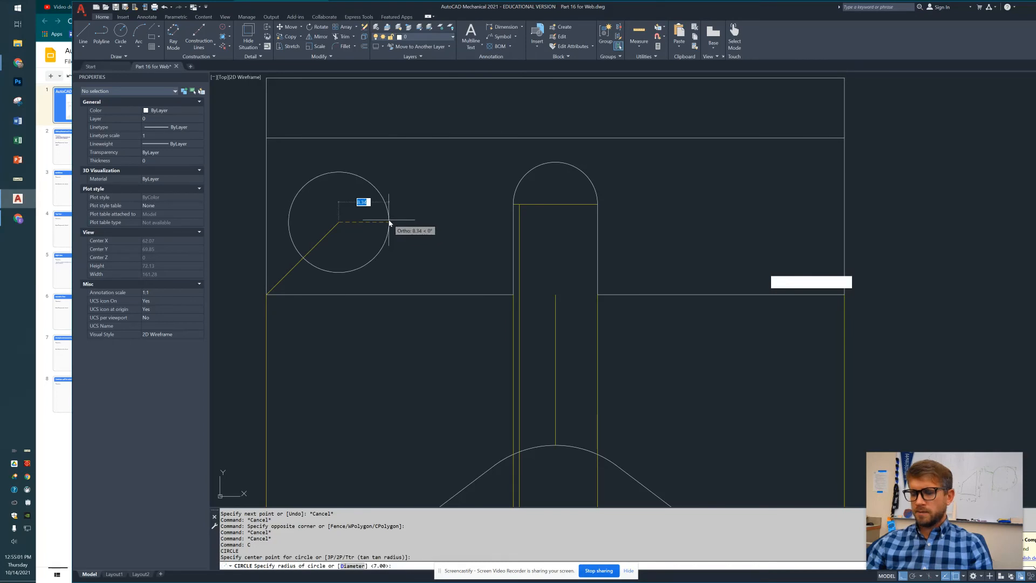
text(5)
key(Return)
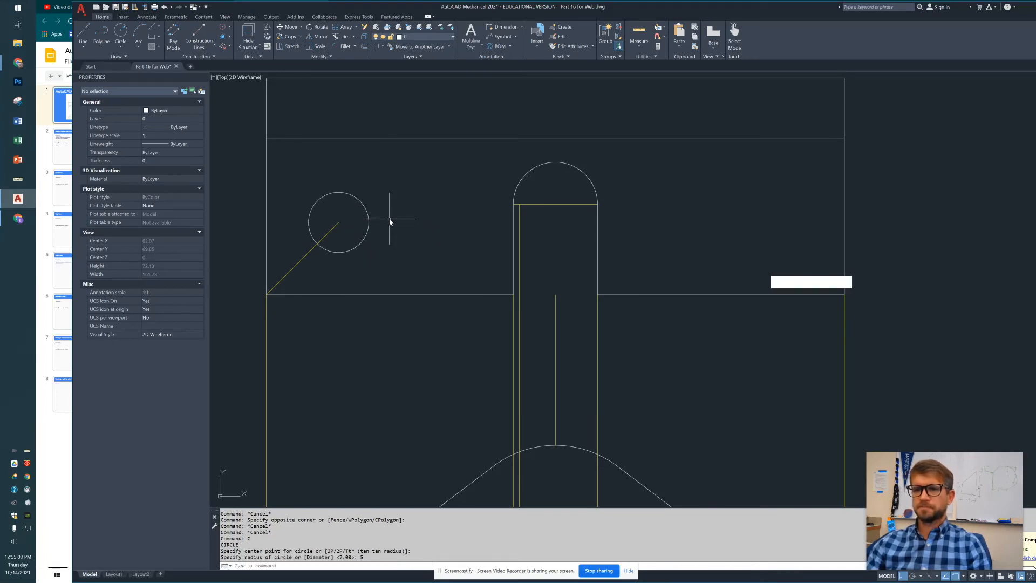
Step: Draw a concentric circle of diameter 7.2 inside the left hole's outer circle
text(c)
click(339, 222)
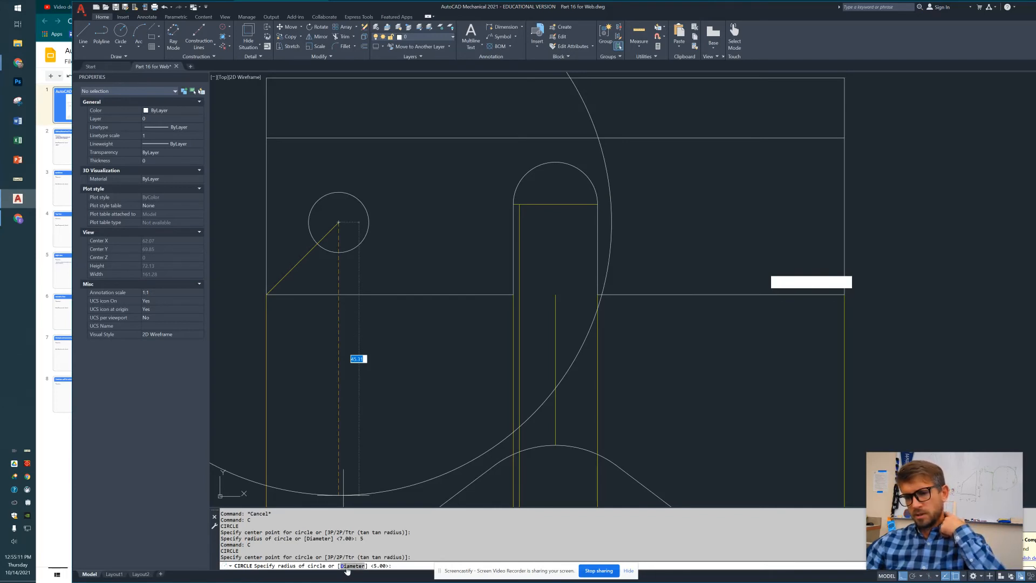
click(351, 566)
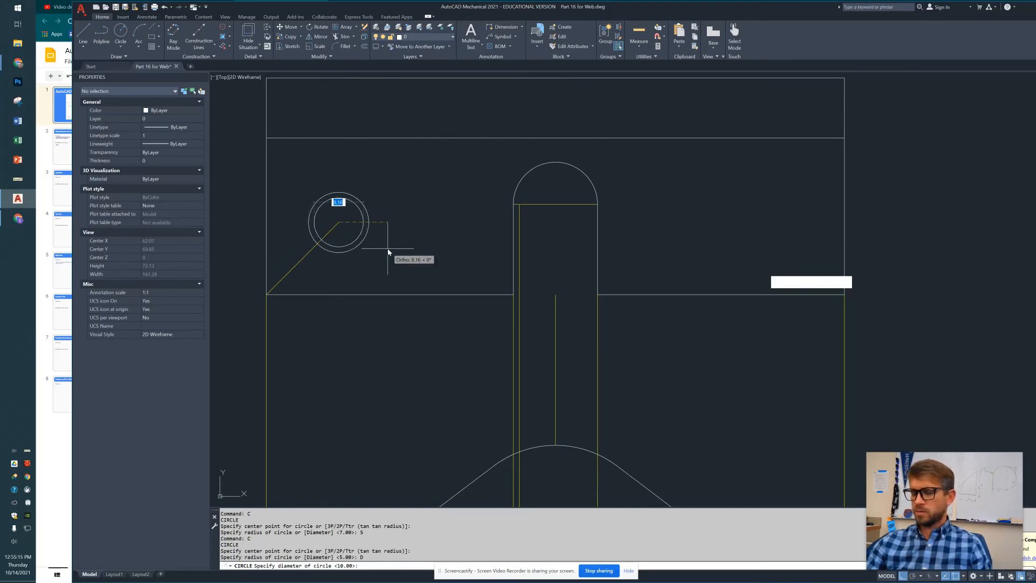
text(7.2)
key(Return)
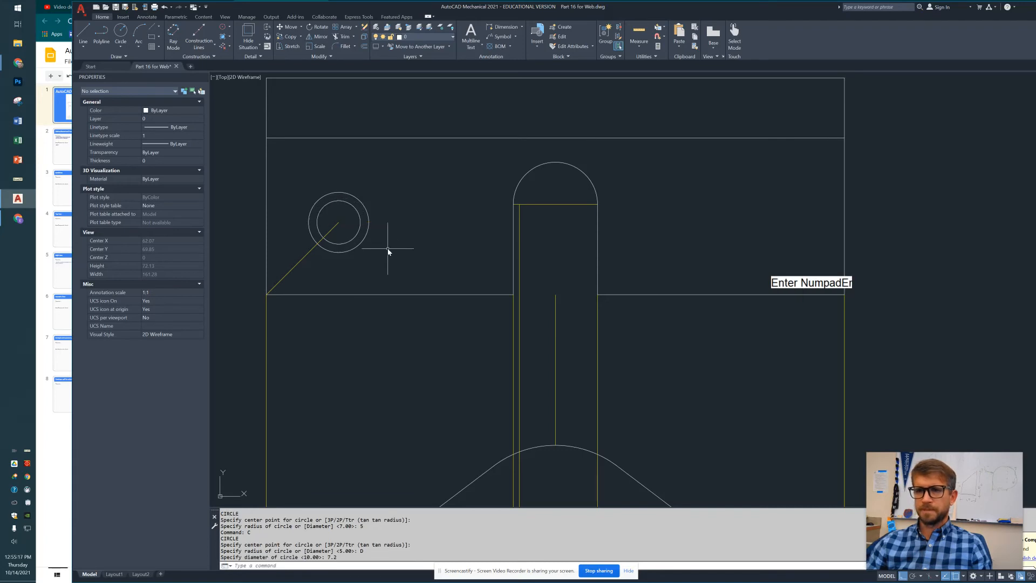
key(Escape)
key(Escape)
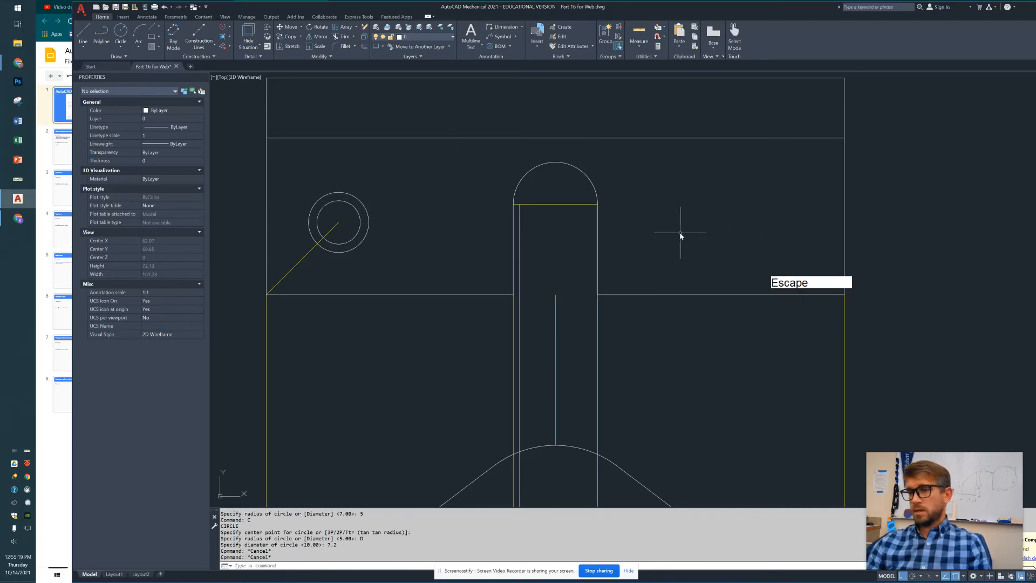
Step: Mirror the diagonal guide line about the top view's vertical centreline, keeping the source line
text(mi)
key(space)
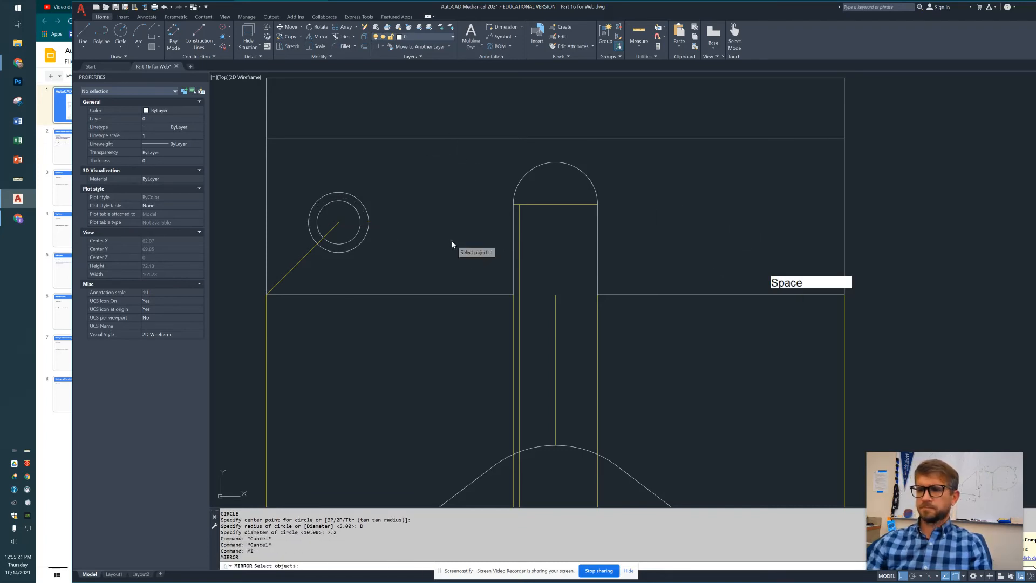
click(314, 264)
click(286, 261)
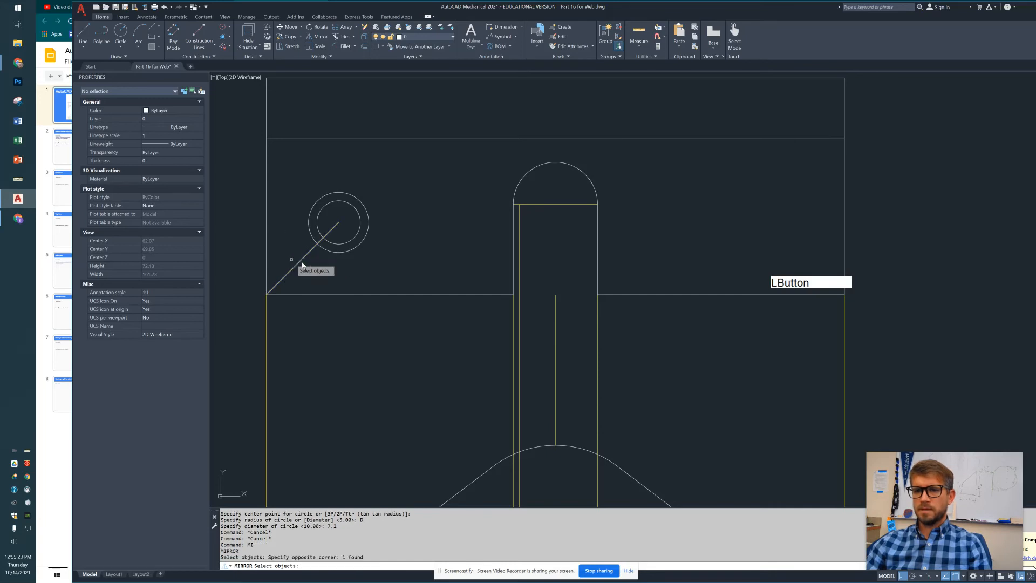
key(space)
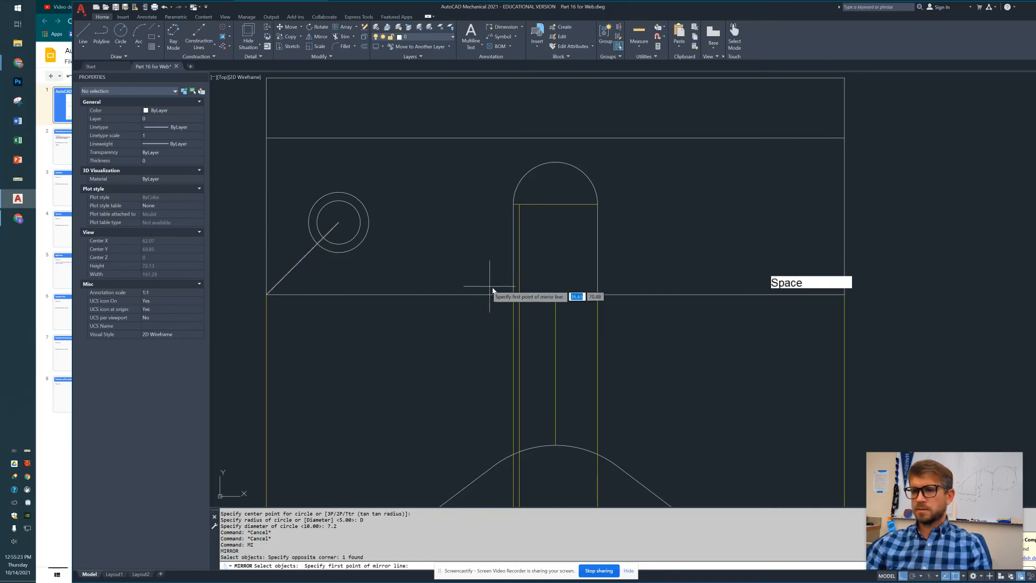
click(555, 295)
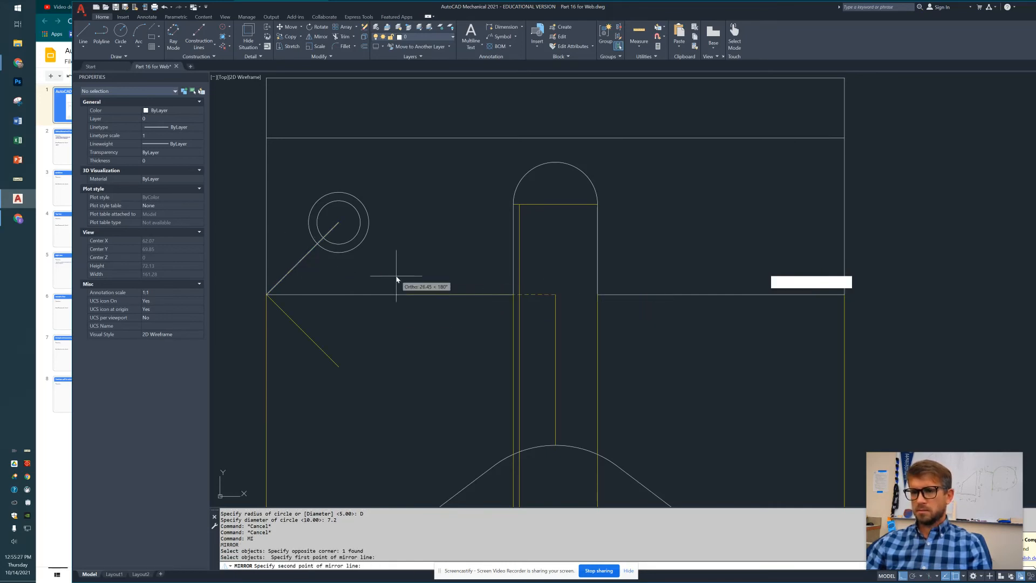
click(573, 382)
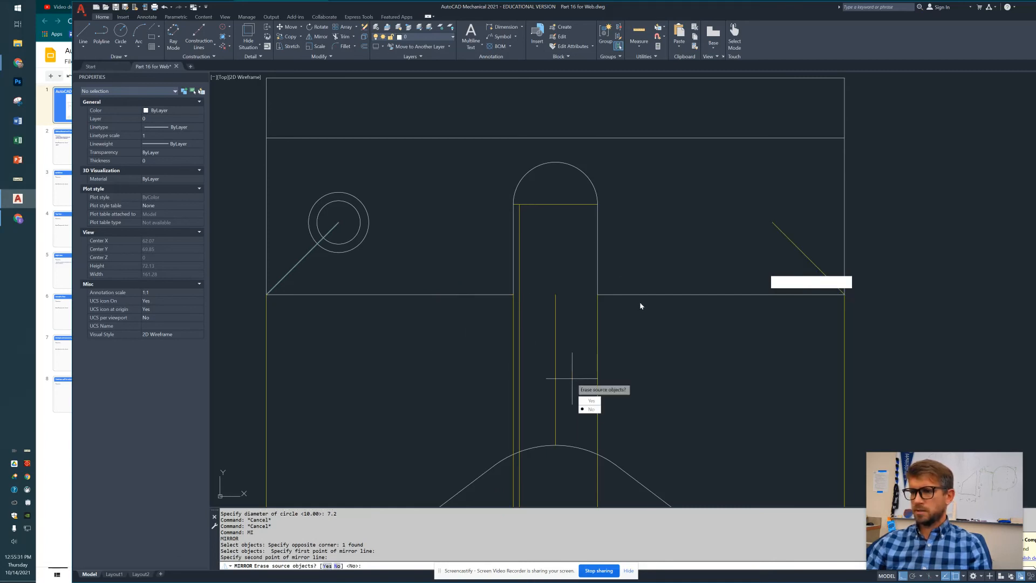
key(Return)
key(Escape)
Step: Copy both concentric hole circles from the left diagonal's upper end to the mirrored diagonal's upper end
text(c)
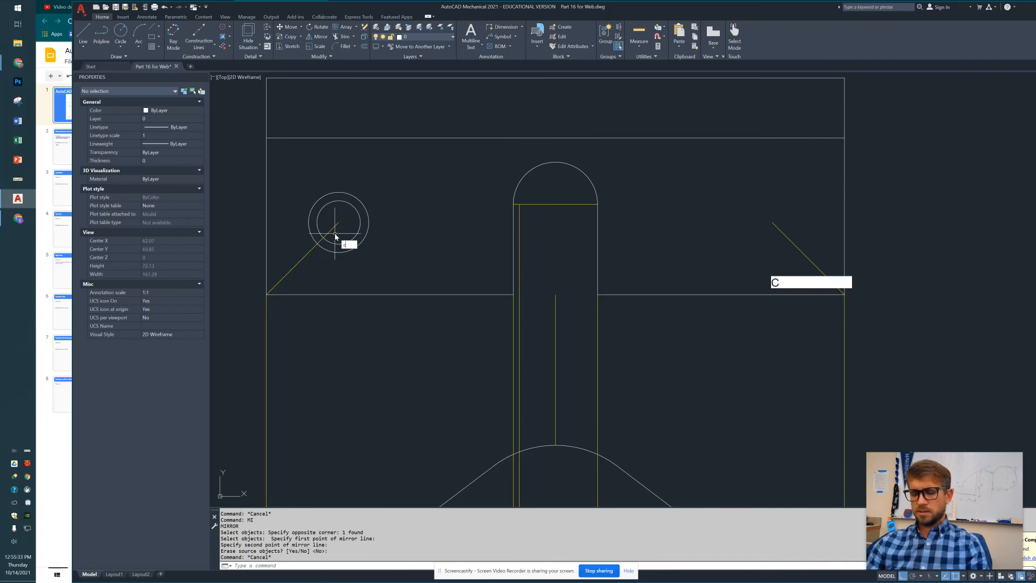
text(o)
key(space)
click(388, 250)
click(360, 224)
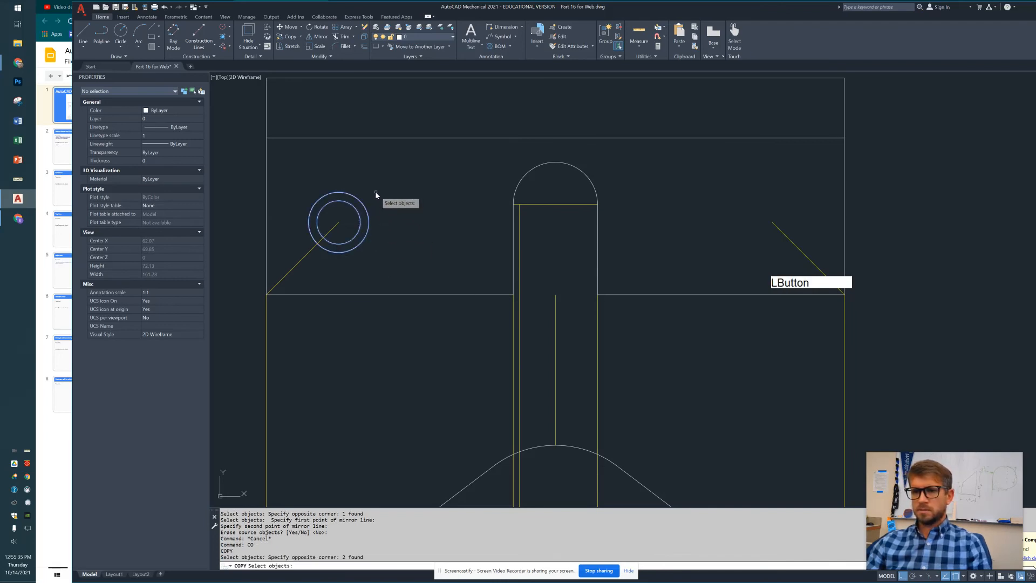
key(Return)
click(339, 222)
click(772, 222)
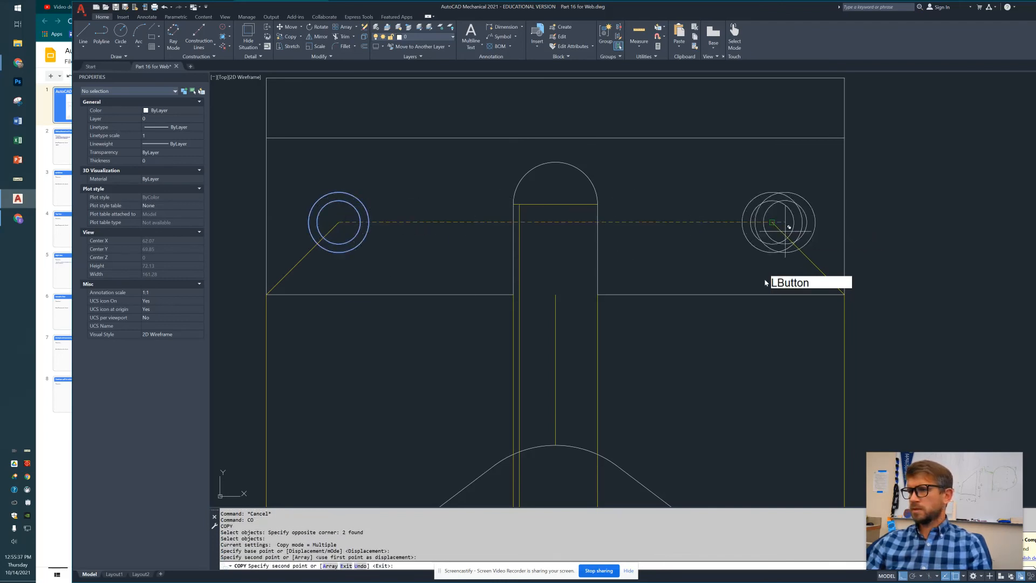
key(Escape)
Step: Compare the top view with the Part 16 reference drawing in Google Slides, and turn off the guide layer in AutoCAD
scroll(645, 226, down, 2)
middle_drag(650, 213, 603, 225)
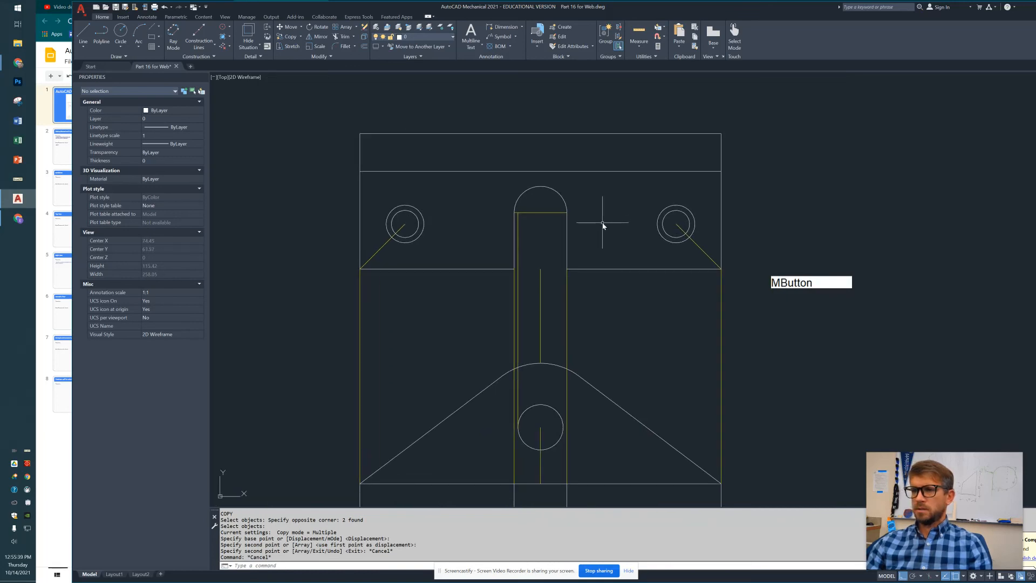
key(alt+Tab)
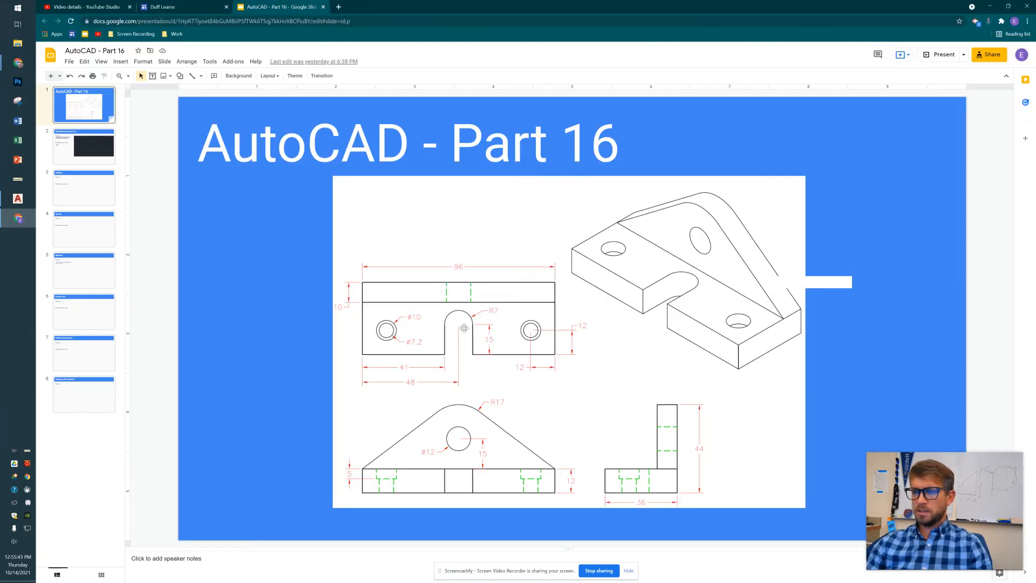
key(alt+Tab)
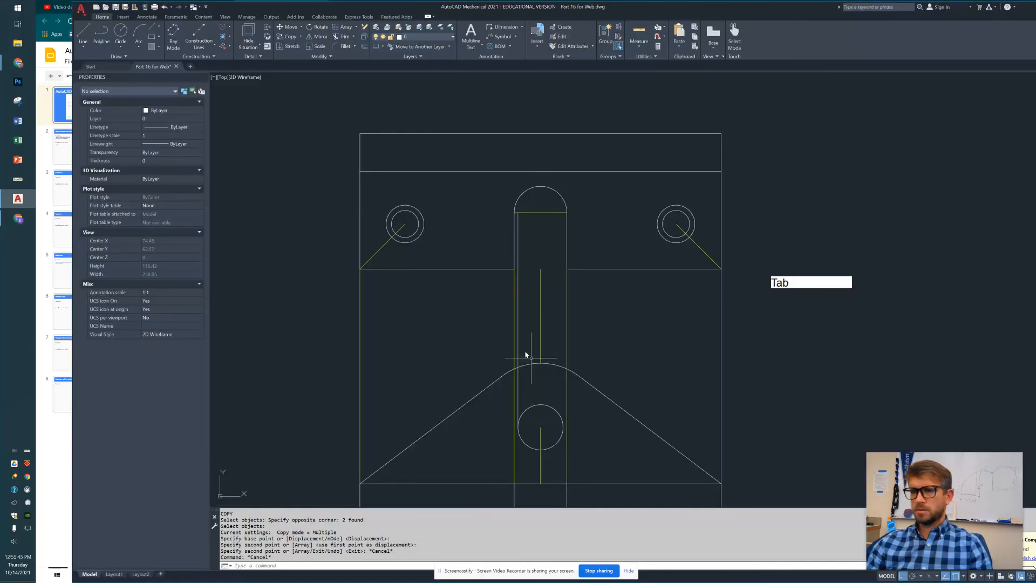
click(394, 37)
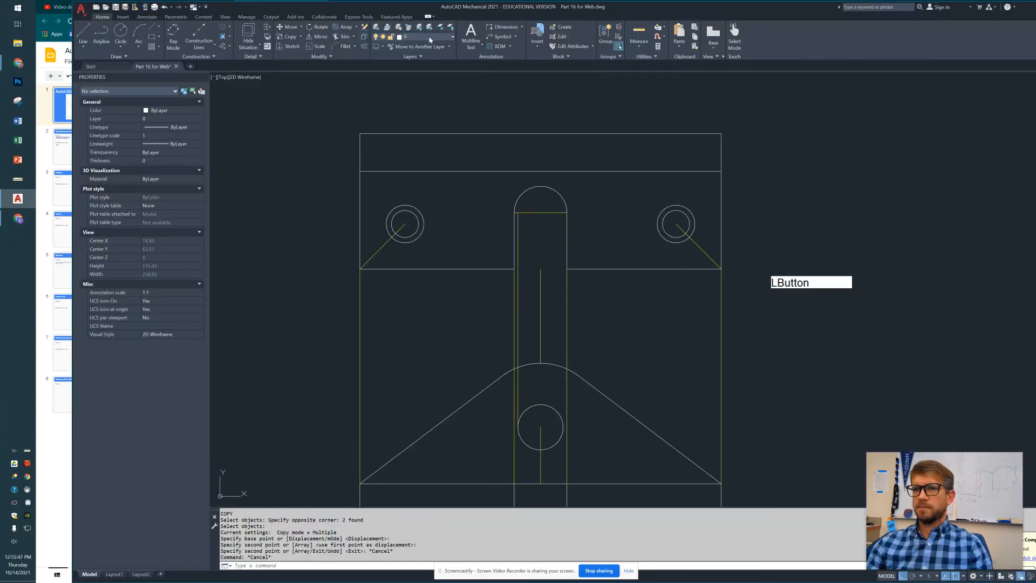
click(378, 56)
scroll(538, 249, down, 2)
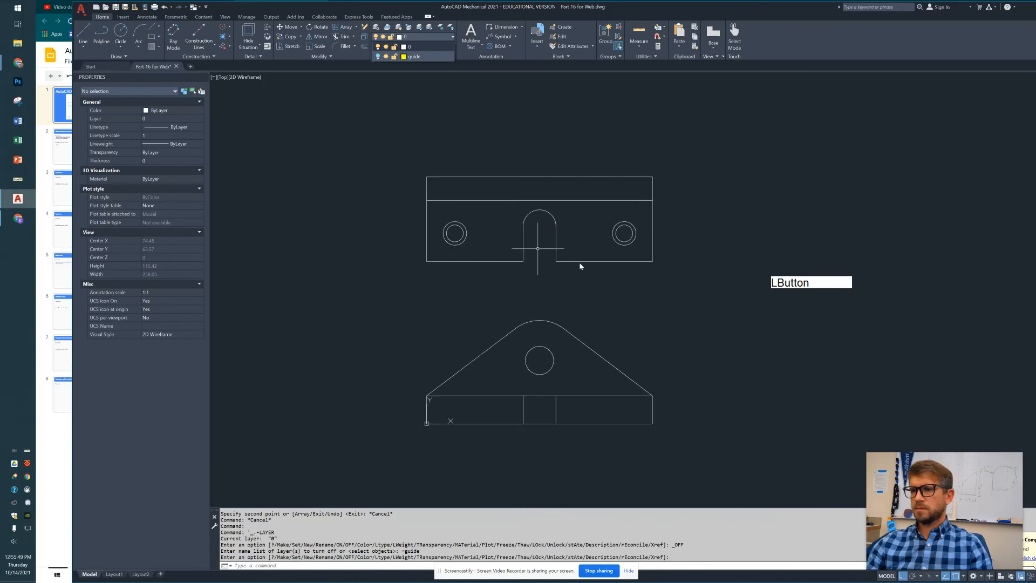
middle_drag(603, 301, 495, 296)
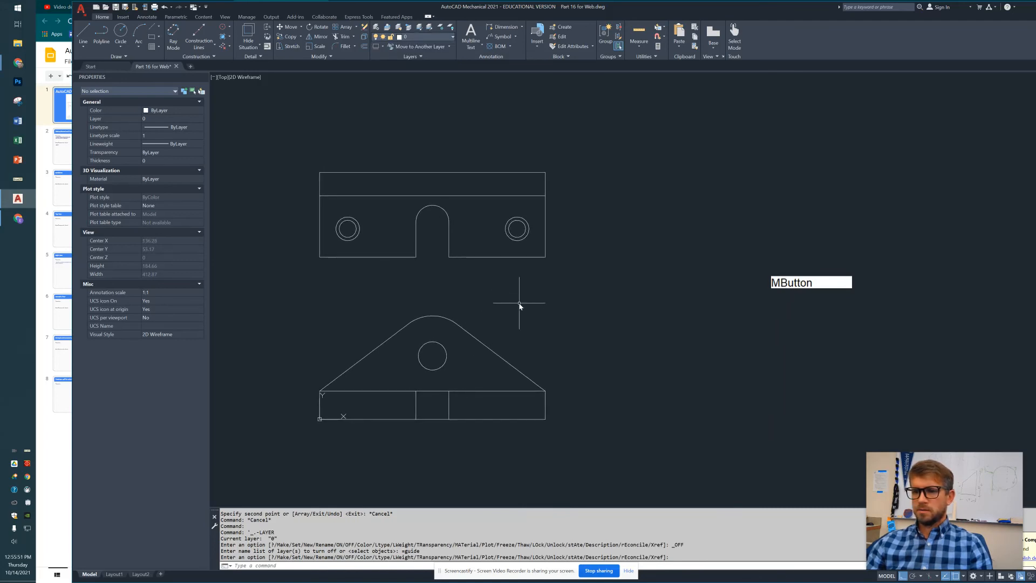